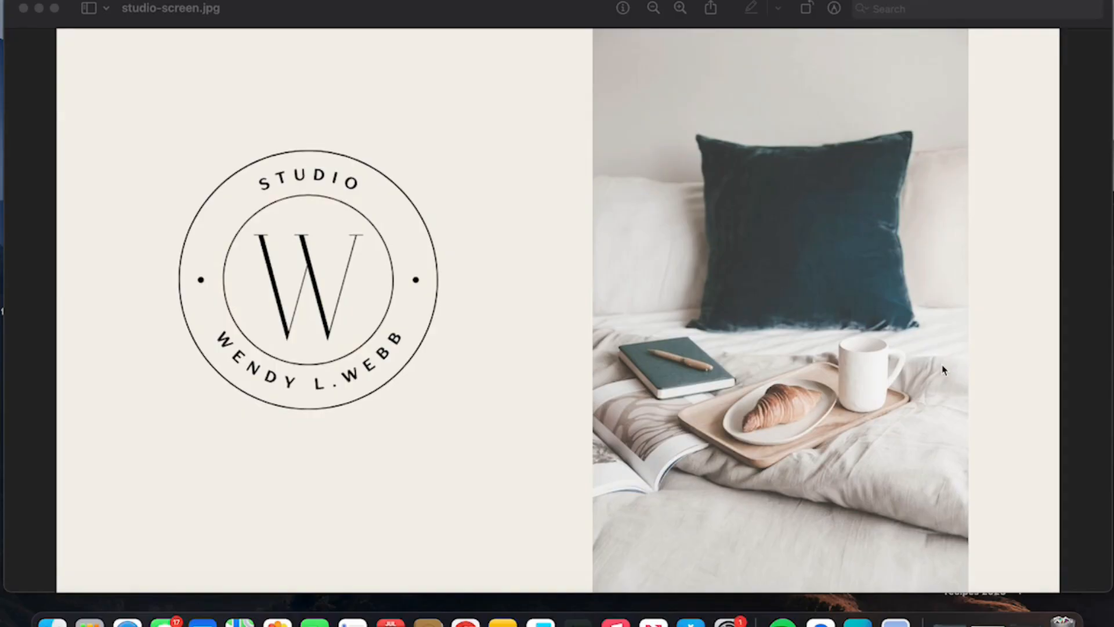
Step: Minimize Chrome to view the studio image, then restore Chrome showing Canva's home page
{"action": "left_click", "coordinate": [963, 616]}
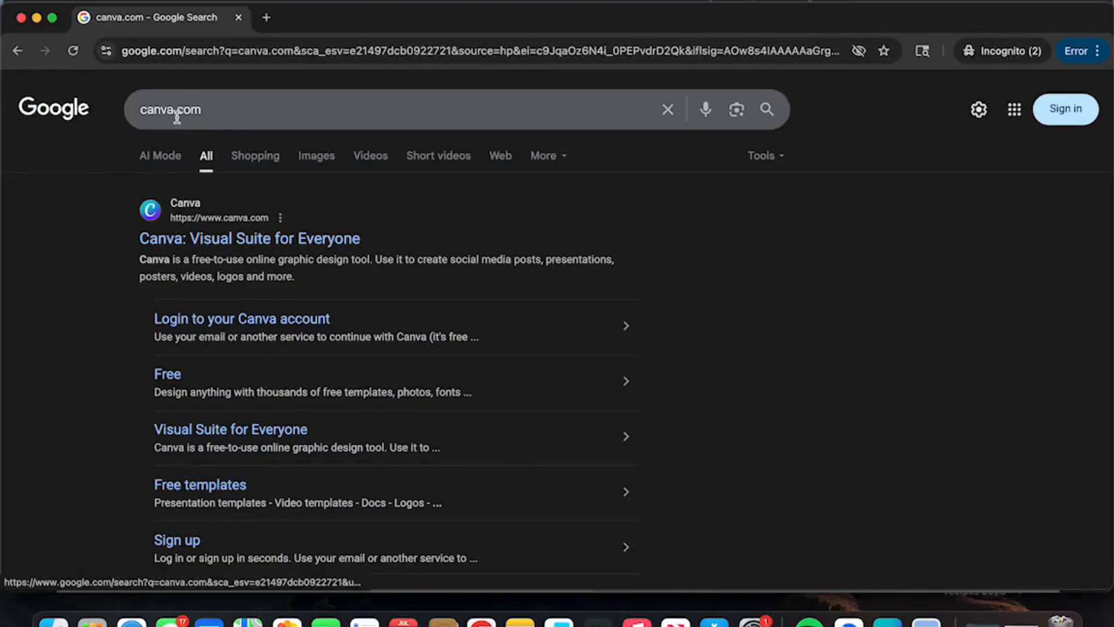
{"action": "left_click", "coordinate": [37, 20]}
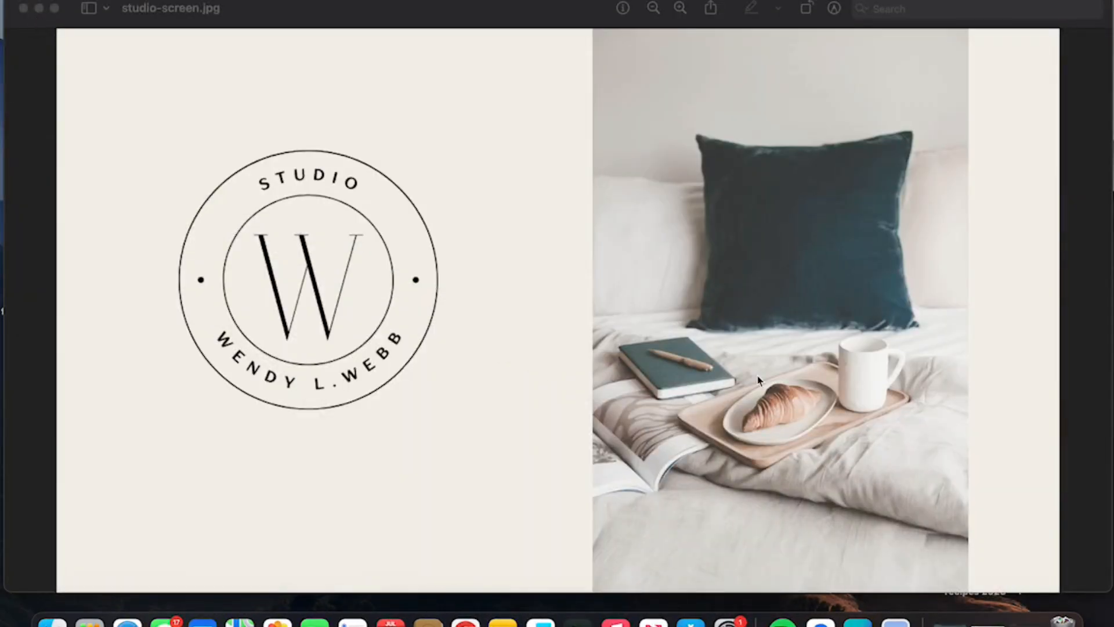
{"action": "left_click", "coordinate": [1006, 617]}
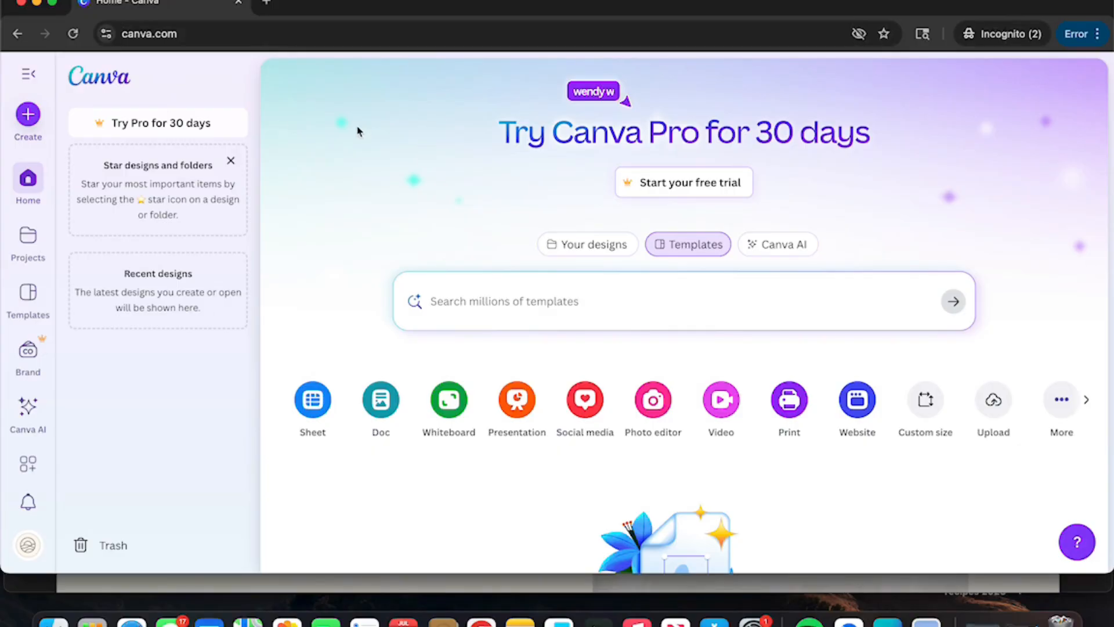
Step: Open the Create a design dialog from the Canva home page
{"action": "left_click", "coordinate": [29, 116]}
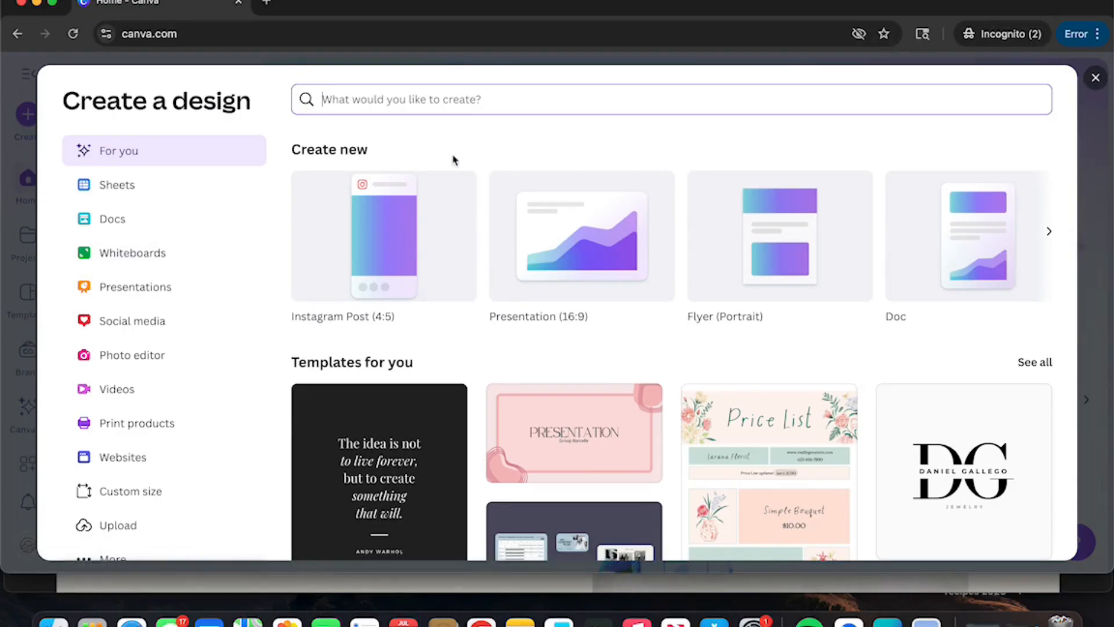
Step: Search 'post' and create a Double-Sided Poster (Portrait), 18 × 24 in
{"action": "type", "text": "poster"}
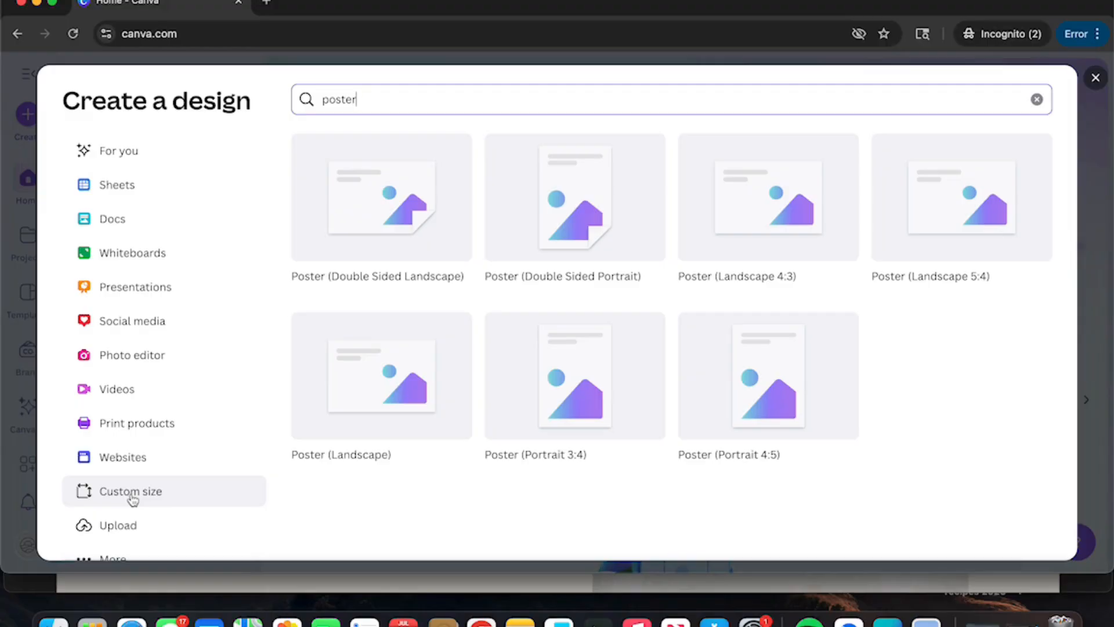
{"action": "left_click", "coordinate": [578, 228]}
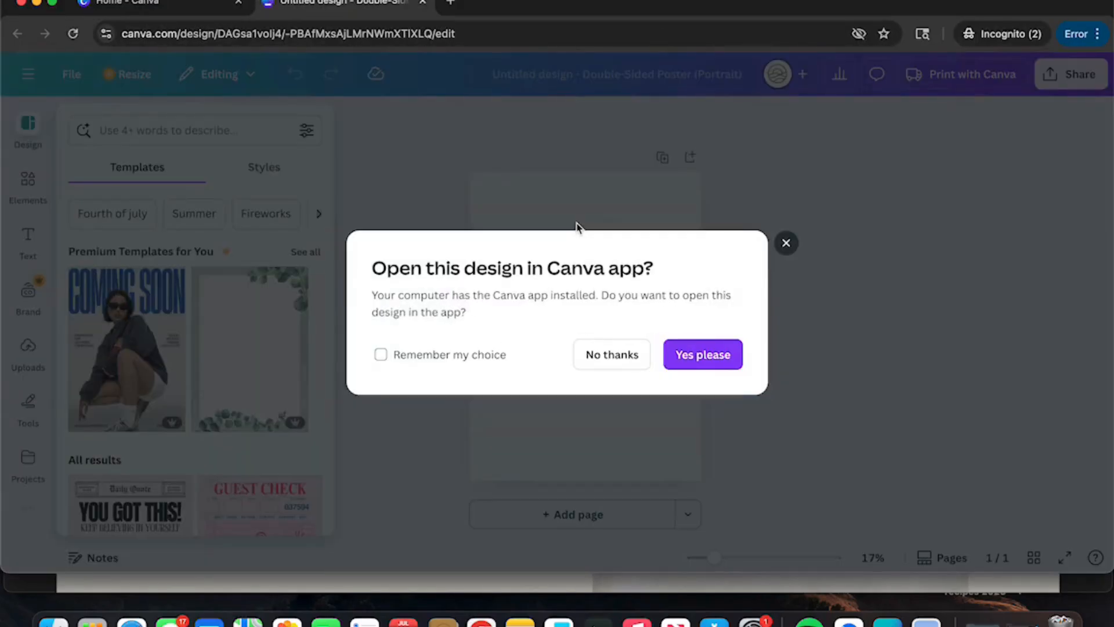
Step: Dismiss the desktop-app prompt and the tip, then search templates for 'earth day'
{"action": "left_click", "coordinate": [786, 243]}
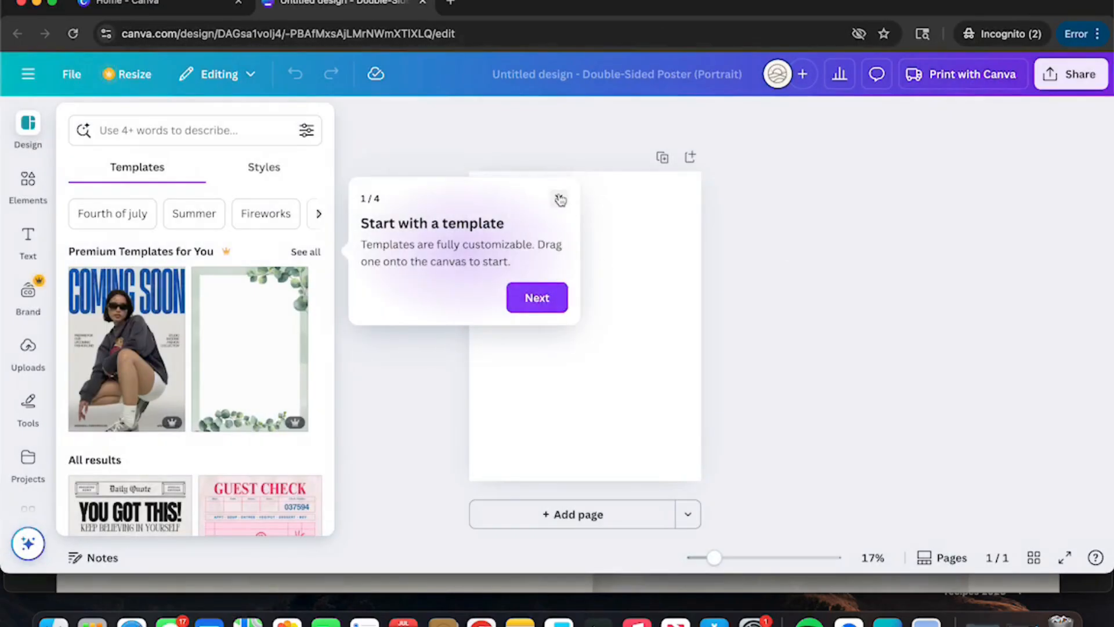
{"action": "left_click", "coordinate": [560, 201]}
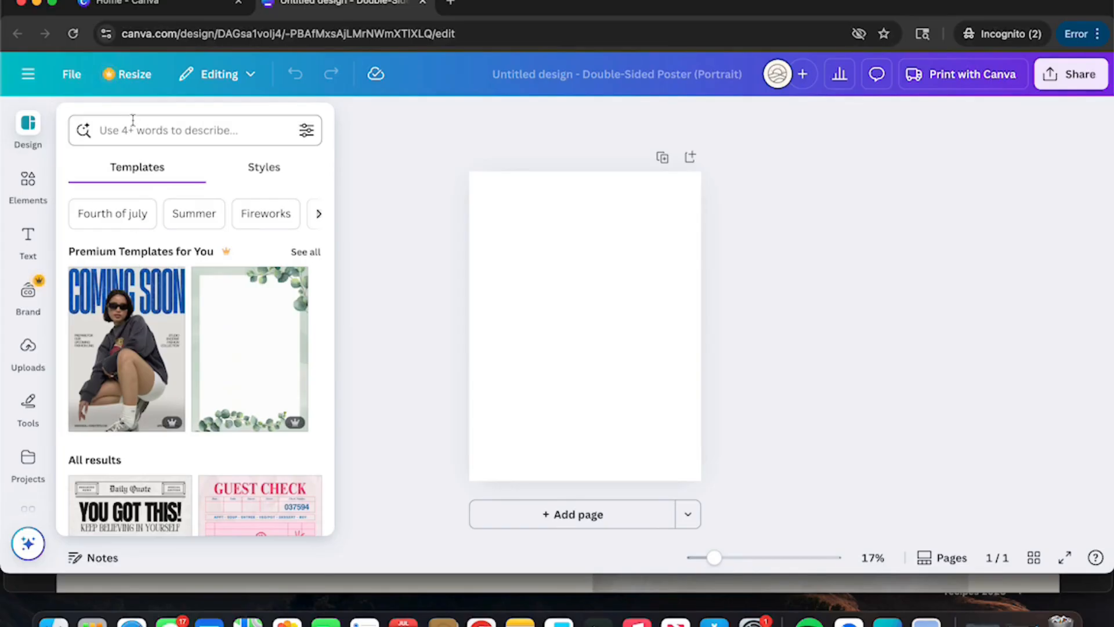
{"action": "left_click", "coordinate": [119, 134]}
{"action": "type", "text": "e"}
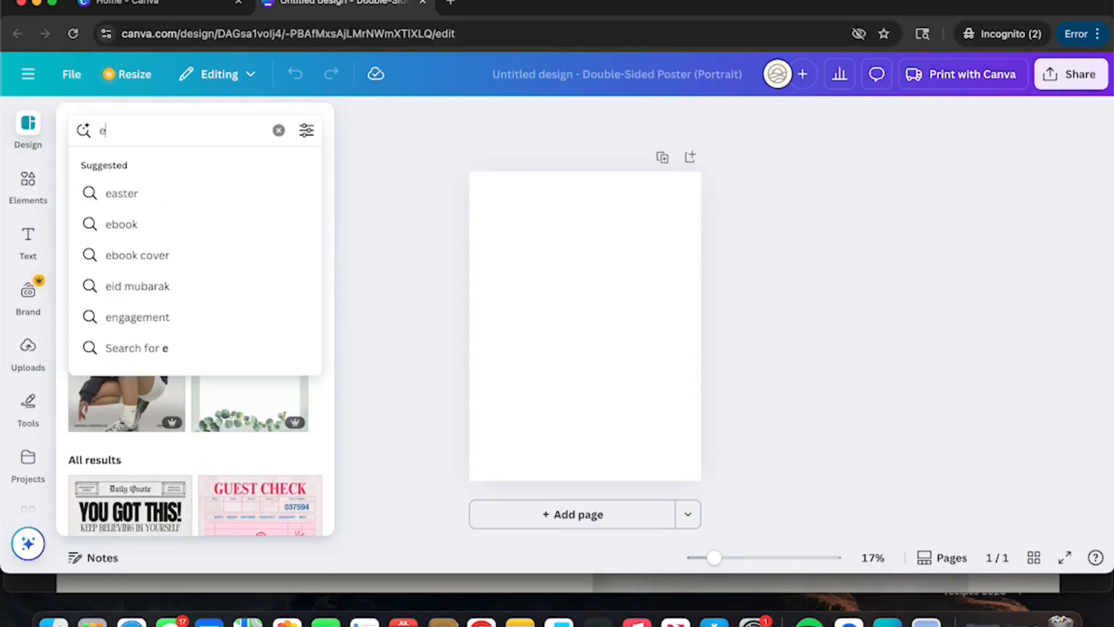
{"action": "type", "text": "arth"}
{"action": "left_click", "coordinate": [130, 193]}
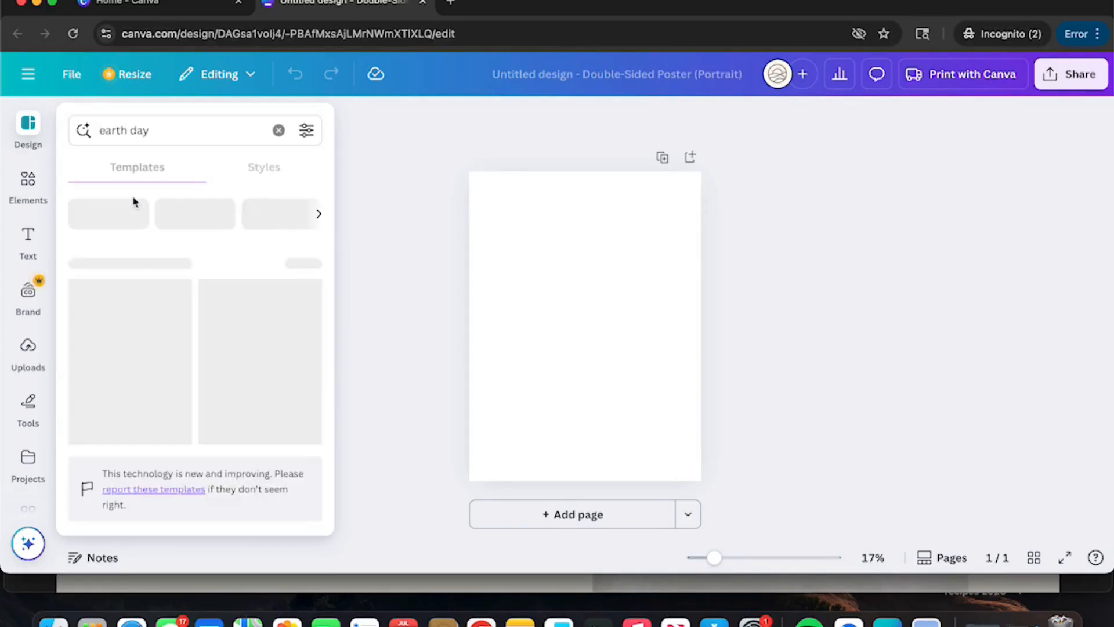
Step: Apply the Happy Earth Day template with the deer, leopard and whale on a globe
{"action": "scroll", "coordinate": [185, 290], "scroll_direction": "down", "scroll_amount": 5}
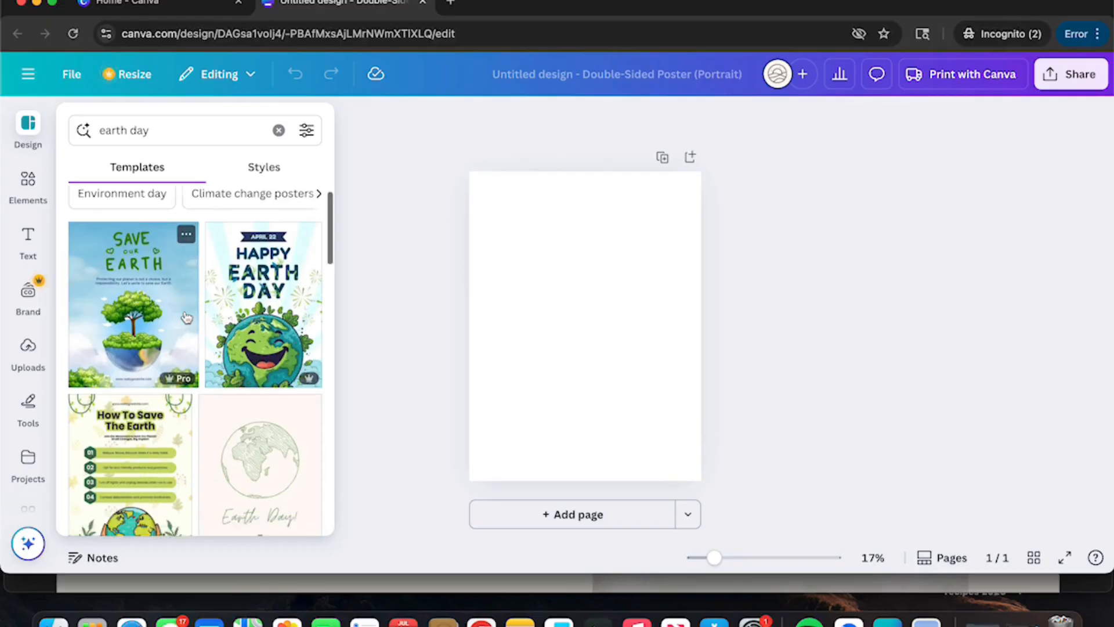
{"action": "scroll", "coordinate": [185, 316], "scroll_direction": "down", "scroll_amount": 10}
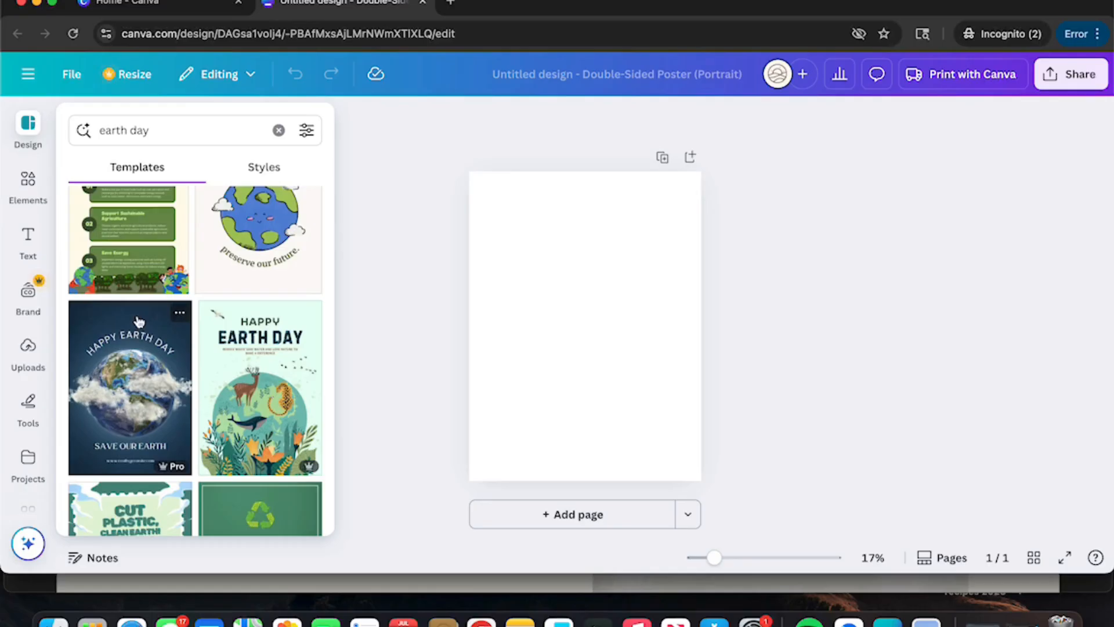
{"action": "scroll", "coordinate": [142, 320], "scroll_direction": "down", "scroll_amount": 2}
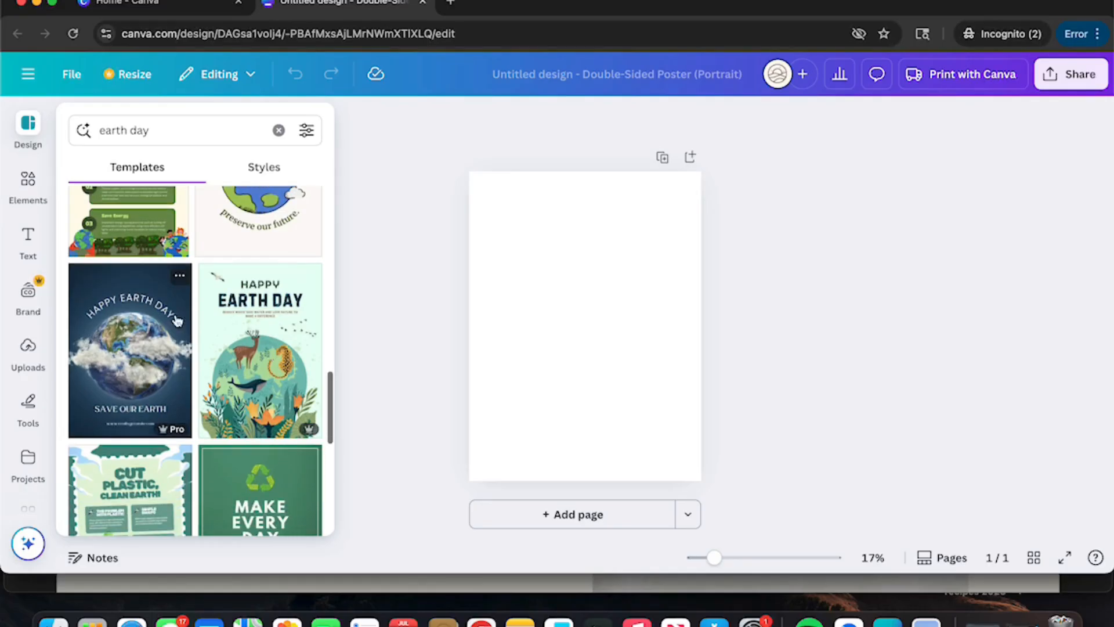
{"action": "left_click", "coordinate": [238, 347]}
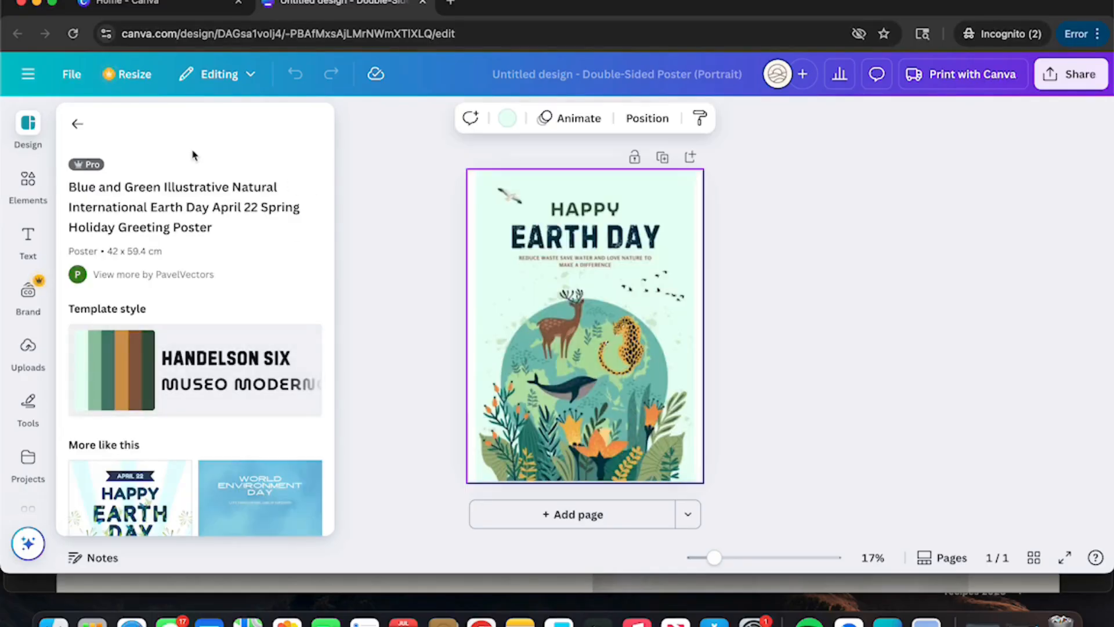
Step: Close the templates panel and zoom the poster view to about 32%
{"action": "left_click", "coordinate": [76, 127]}
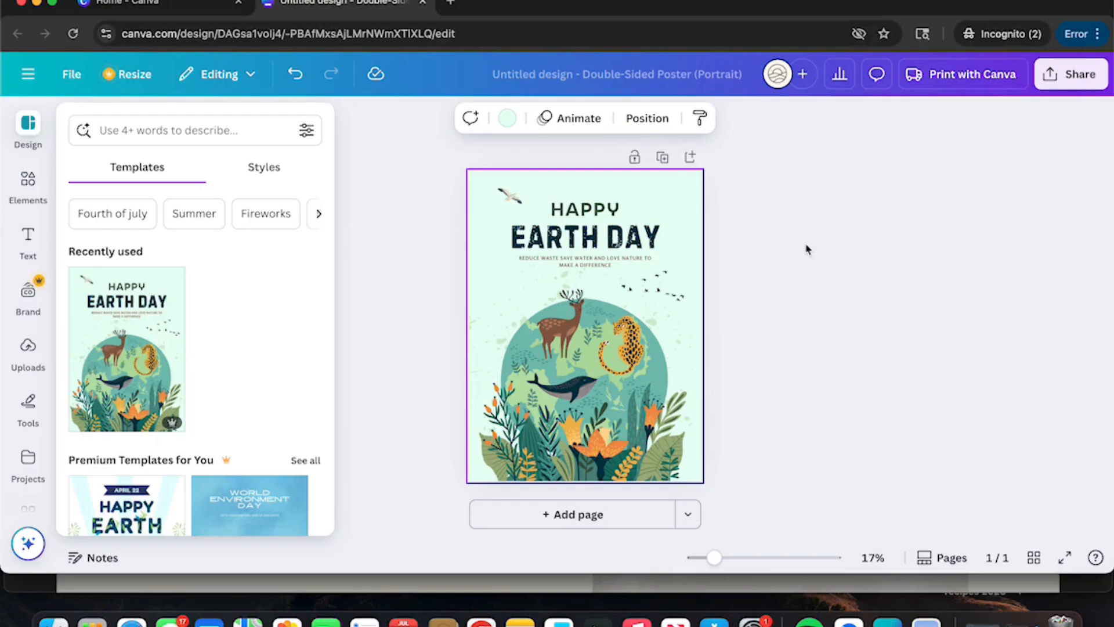
{"action": "left_click", "coordinate": [716, 559]}
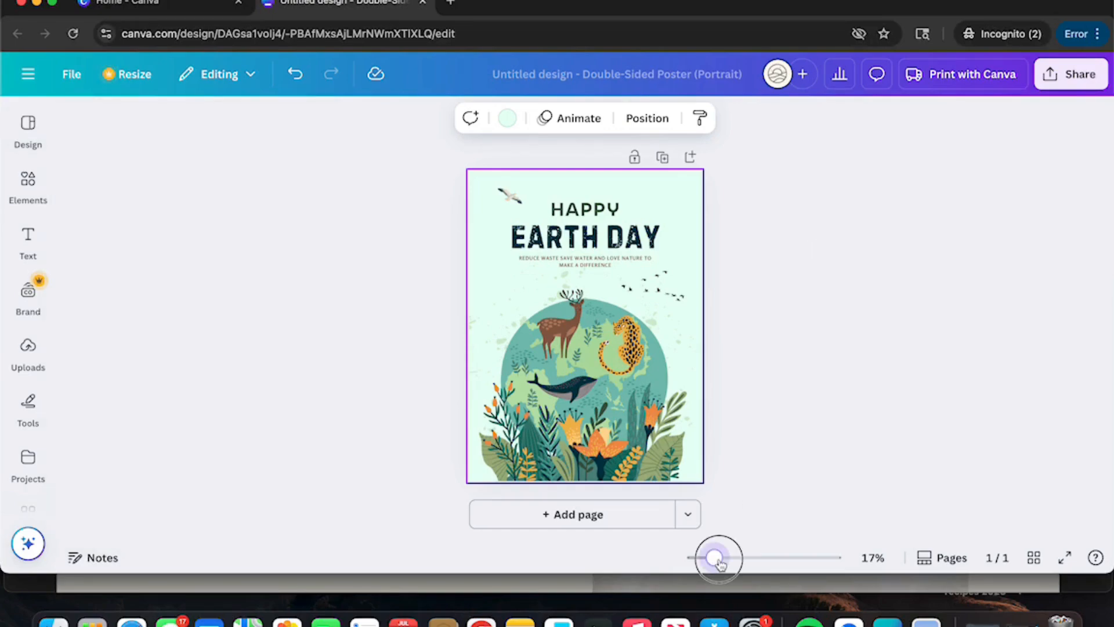
{"action": "left_click_drag", "start_coordinate": [720, 563], "coordinate": [737, 562]}
{"action": "scroll", "coordinate": [779, 447], "scroll_direction": "down", "scroll_amount": 3}
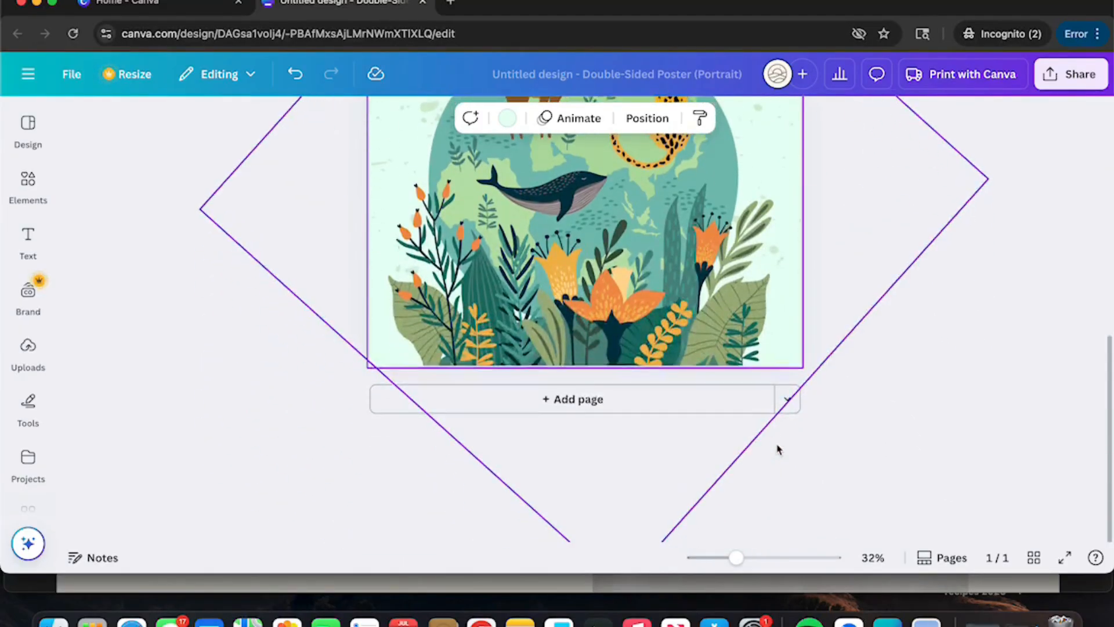
{"action": "scroll", "coordinate": [778, 449], "scroll_direction": "up", "scroll_amount": 5}
{"action": "scroll", "coordinate": [779, 447], "scroll_direction": "up", "scroll_amount": 1}
Step: Rename the design to 'file name'
{"action": "left_click", "coordinate": [695, 74]}
{"action": "key", "text": "BackSpace"}
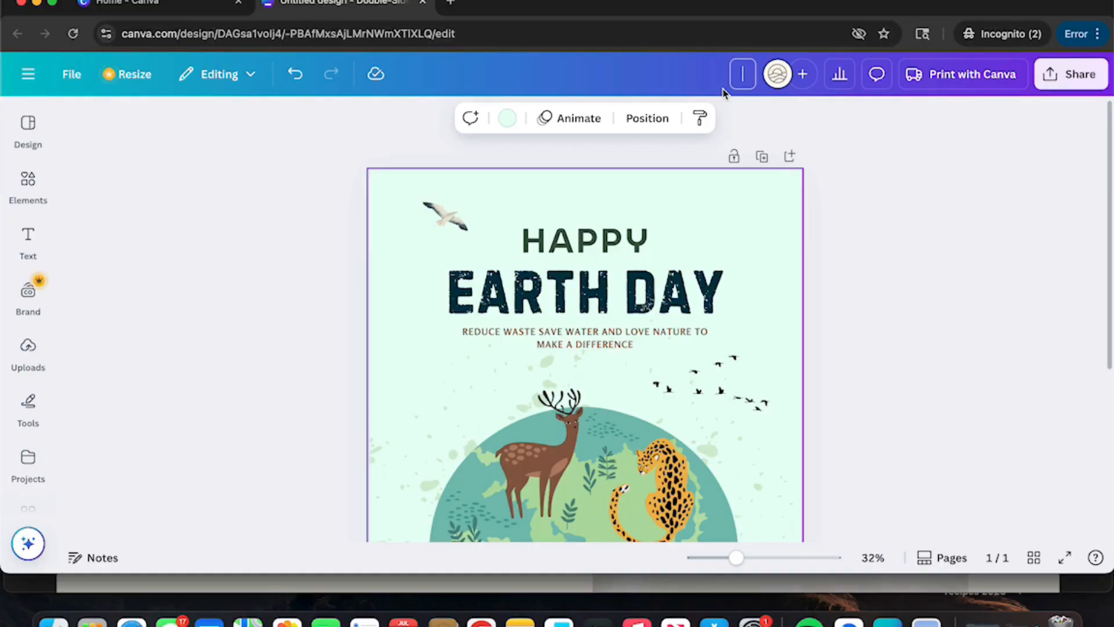
{"action": "type", "text": "file name"}
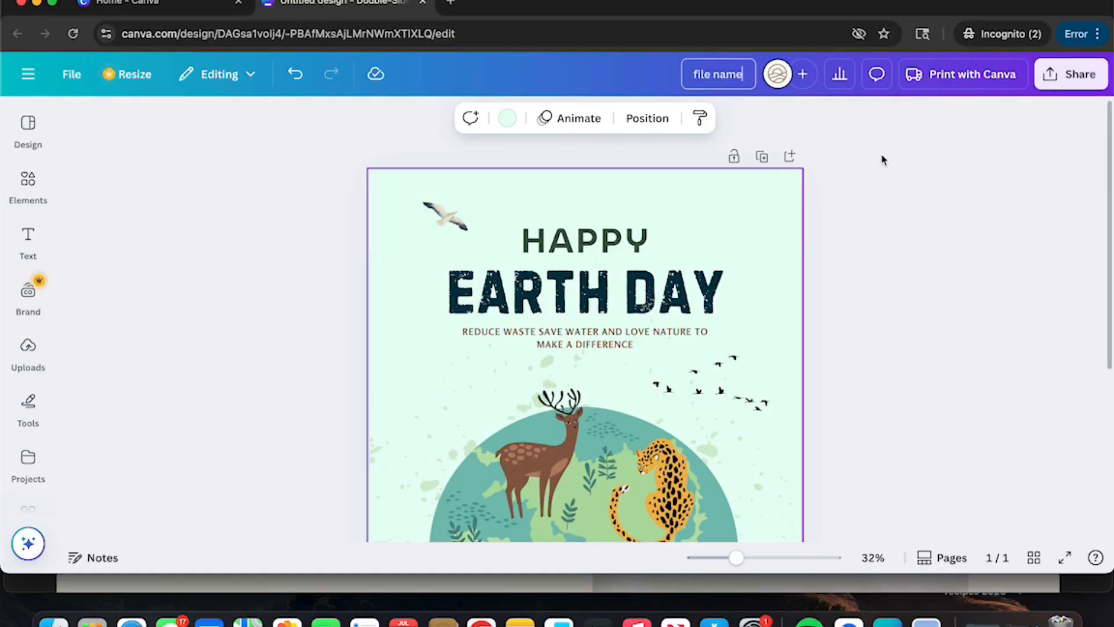
{"action": "key", "text": "Return"}
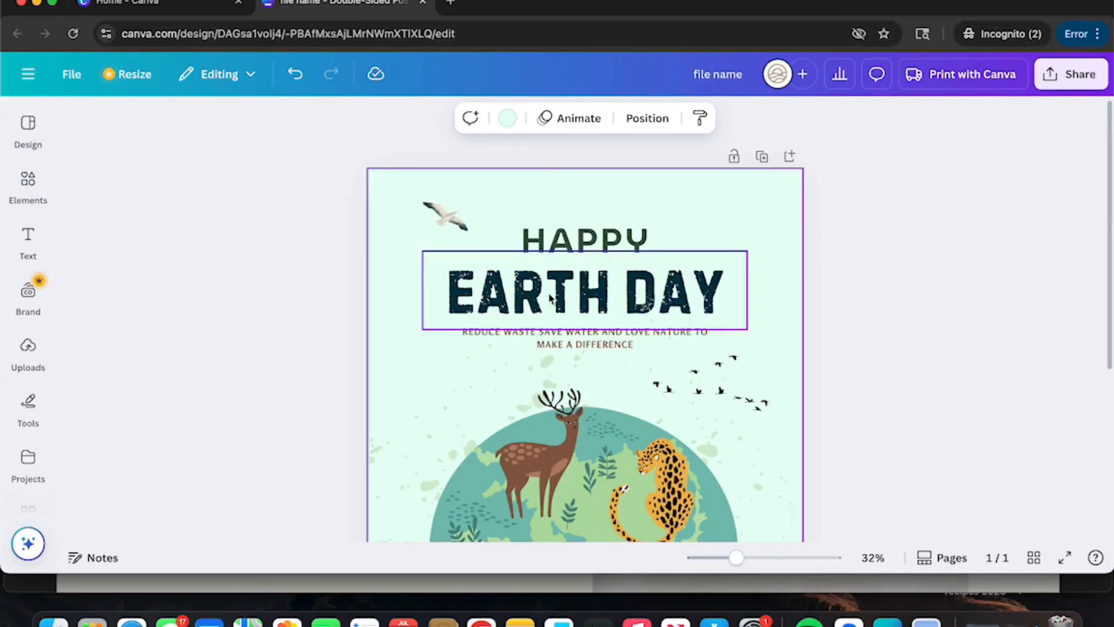
{"action": "left_click", "coordinate": [508, 122]}
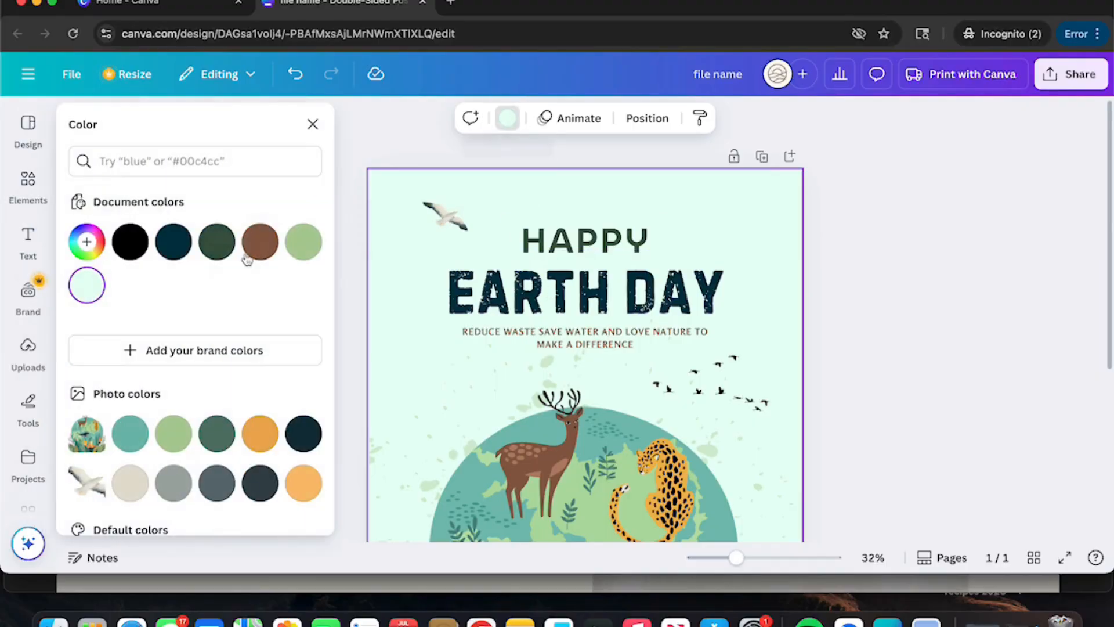
{"action": "scroll", "coordinate": [184, 306], "scroll_direction": "down", "scroll_amount": 8}
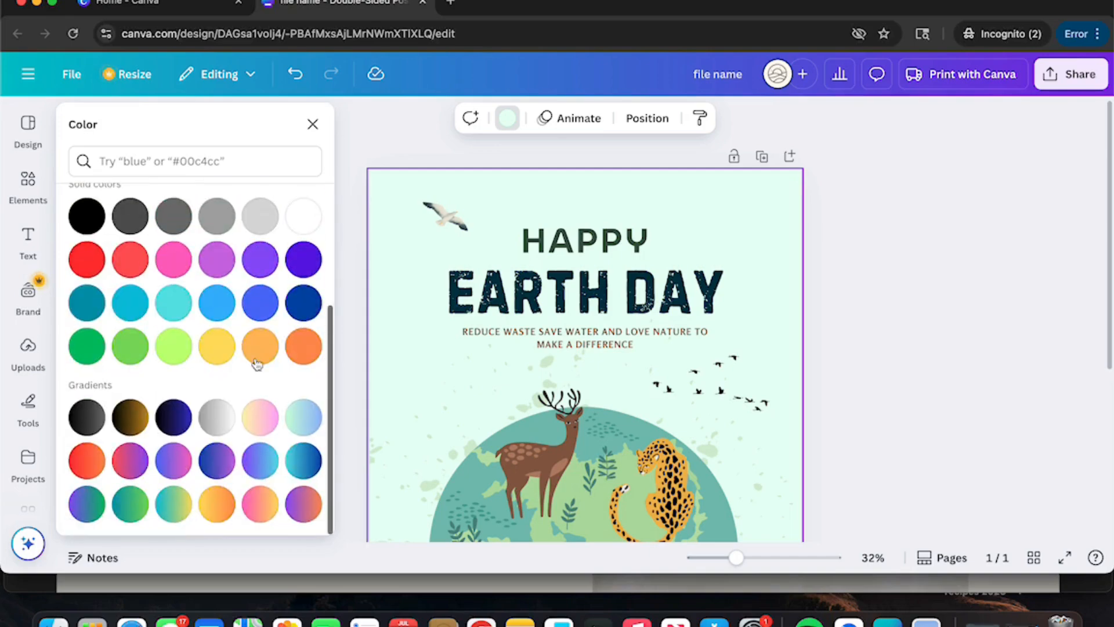
{"action": "left_click", "coordinate": [304, 419]}
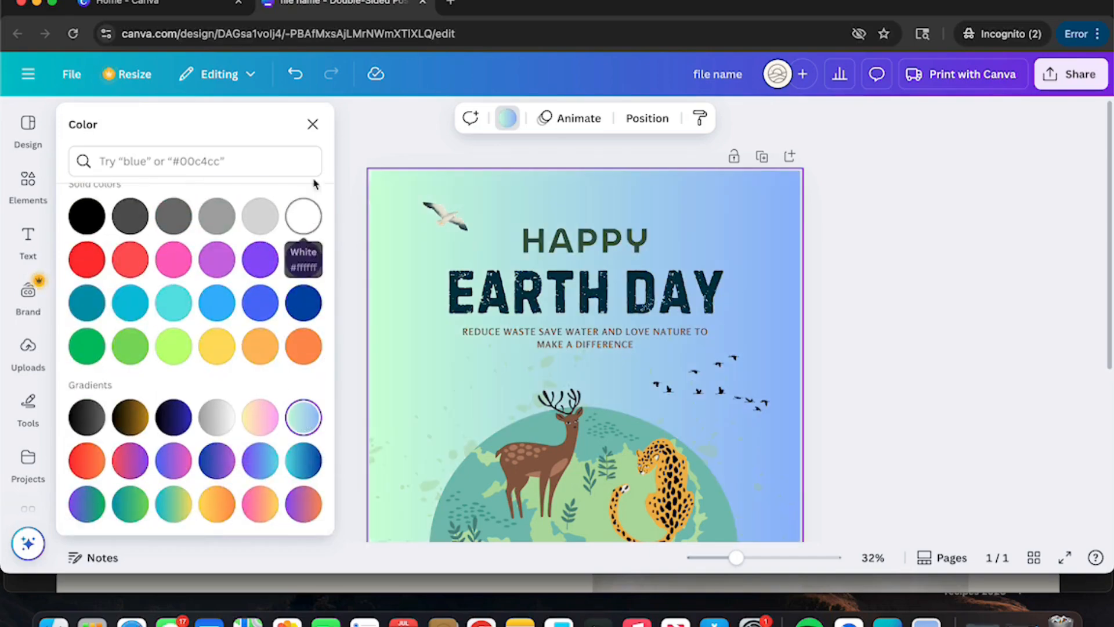
{"action": "left_click", "coordinate": [295, 76]}
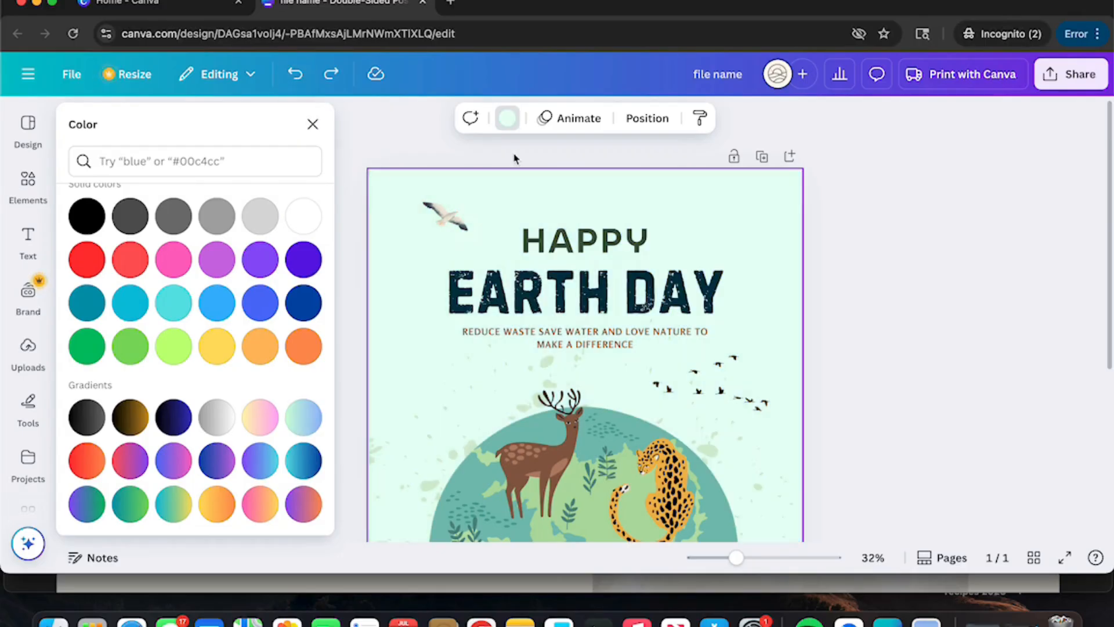
{"action": "left_click", "coordinate": [540, 151]}
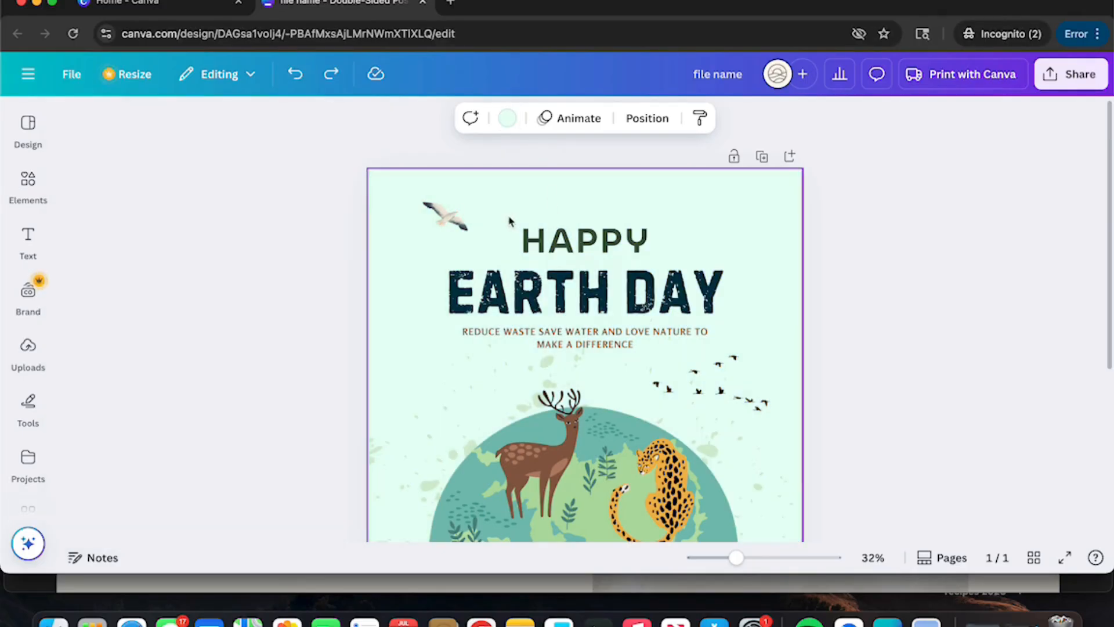
{"action": "left_click", "coordinate": [521, 478]}
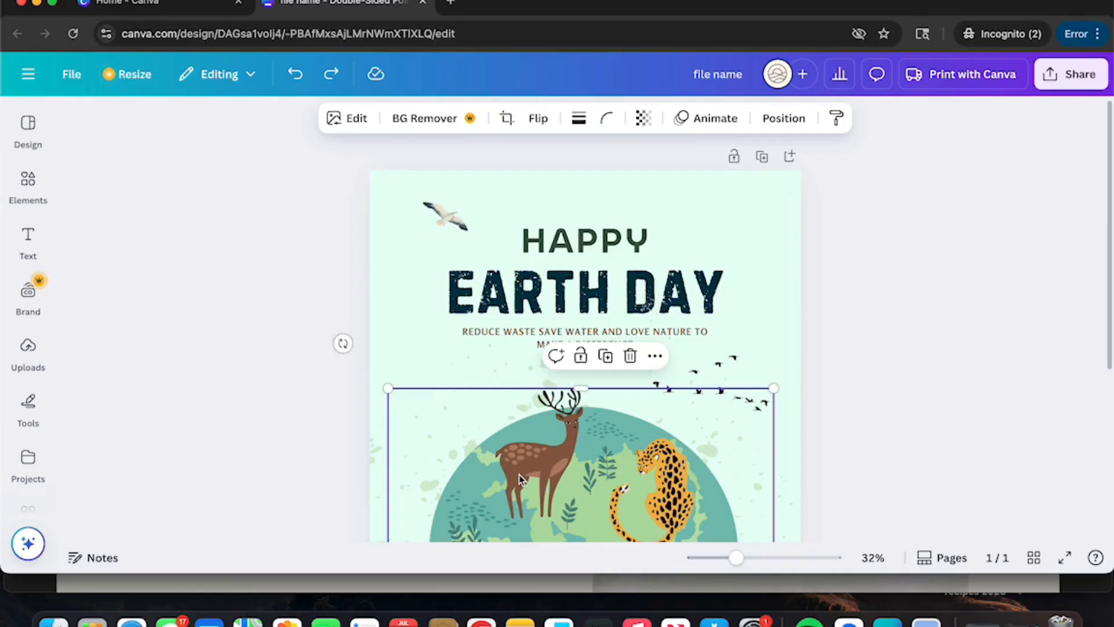
{"action": "scroll", "coordinate": [520, 479], "scroll_direction": "down", "scroll_amount": 3}
{"action": "scroll", "coordinate": [521, 479], "scroll_direction": "down", "scroll_amount": 2}
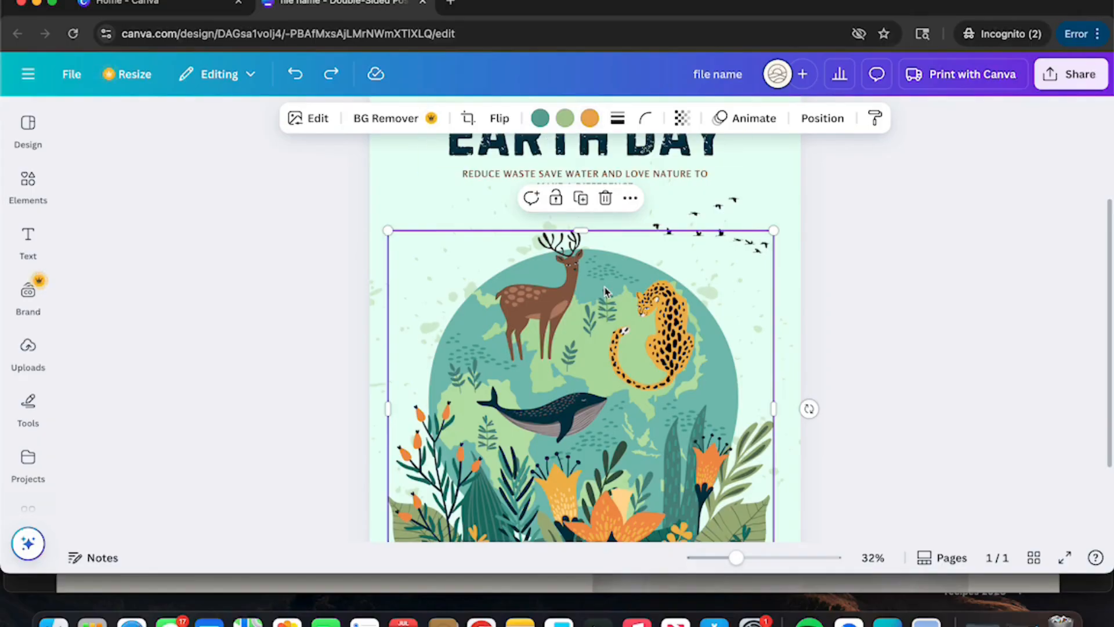
{"action": "scroll", "coordinate": [461, 237], "scroll_direction": "up", "scroll_amount": 3}
{"action": "left_click", "coordinate": [460, 234]}
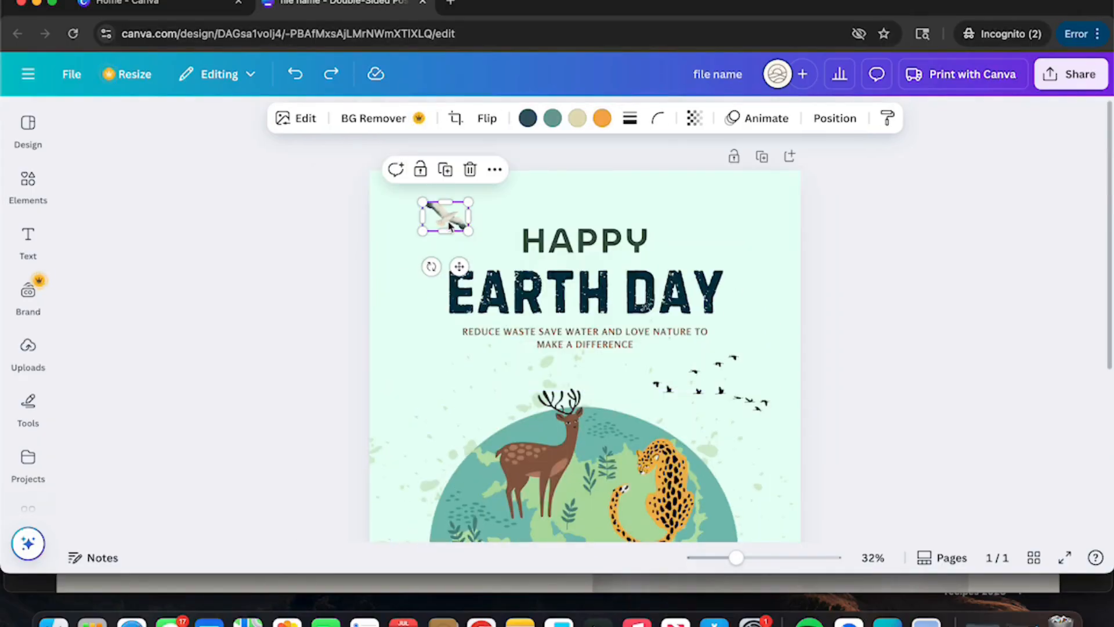
Step: Search Elements for 'bird', filter to Graphics, and add the hummingbird to the poster
{"action": "left_click", "coordinate": [29, 185]}
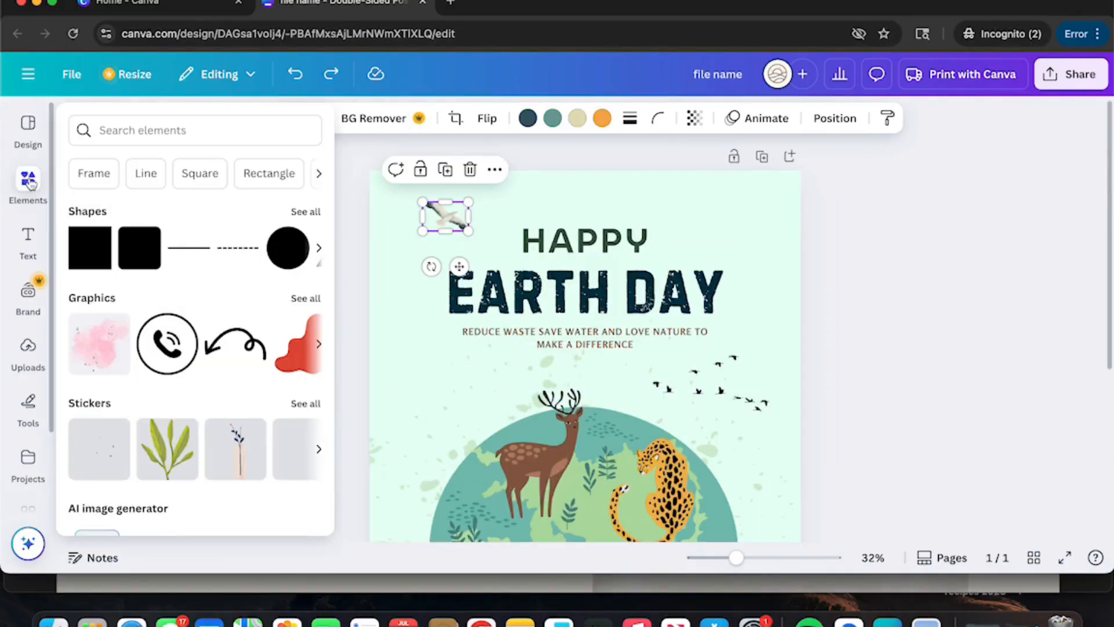
{"action": "left_click", "coordinate": [165, 128]}
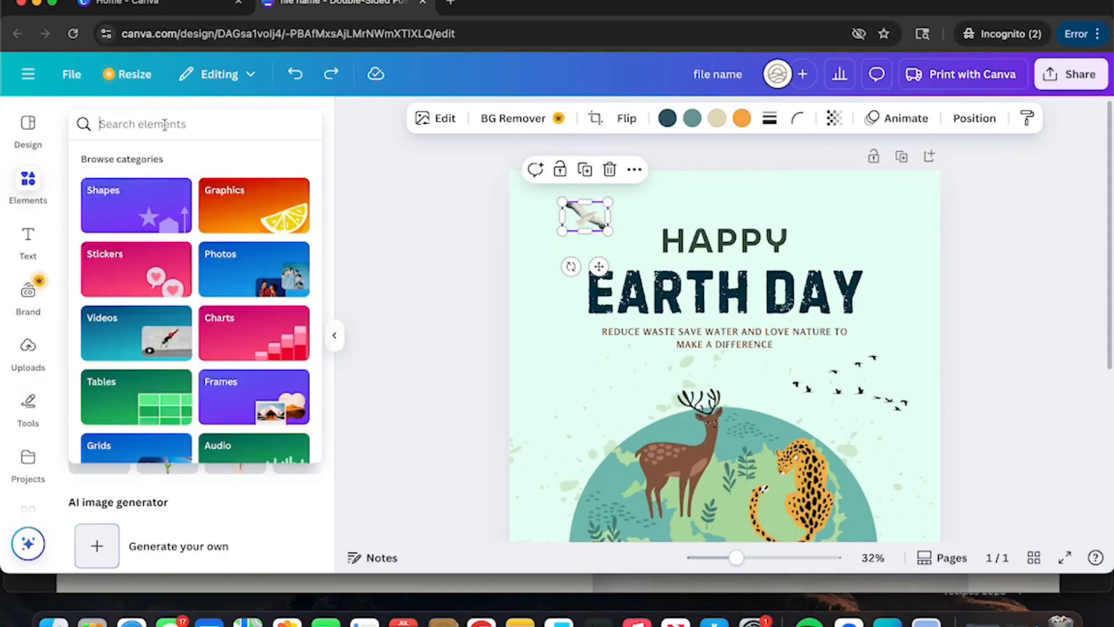
{"action": "type", "text": "bird"}
{"action": "key", "text": "Return"}
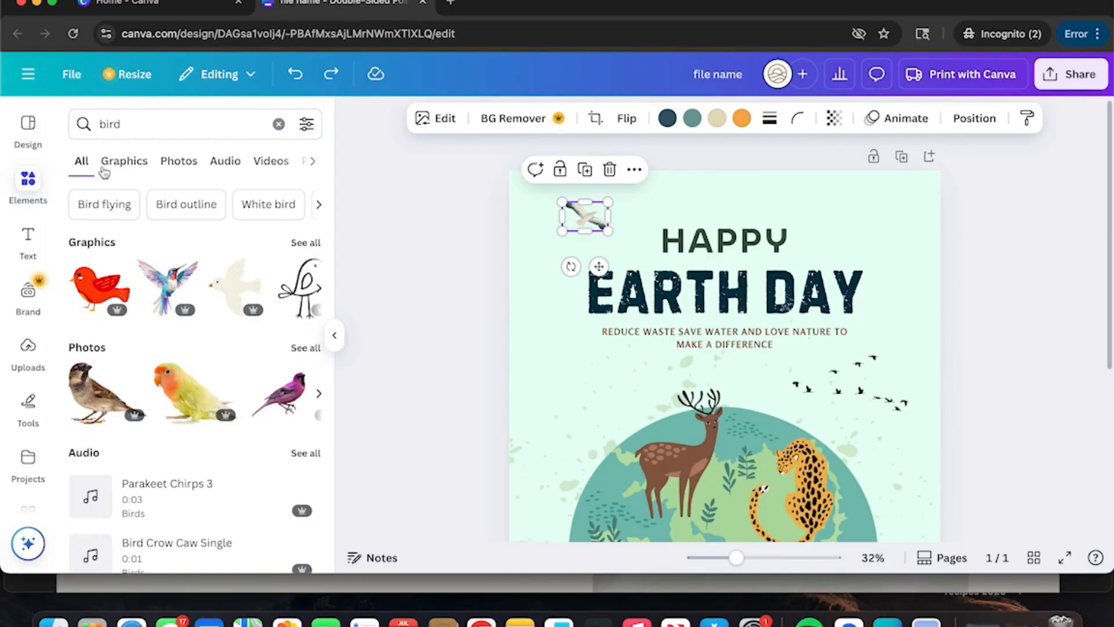
{"action": "left_click", "coordinate": [119, 168]}
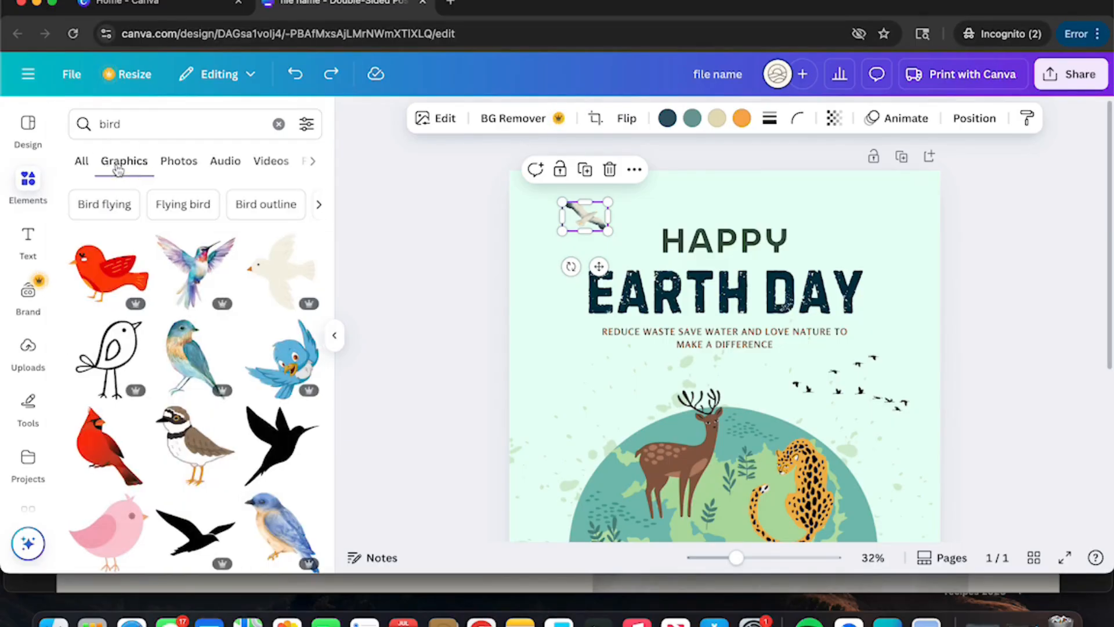
{"action": "left_click", "coordinate": [201, 268]}
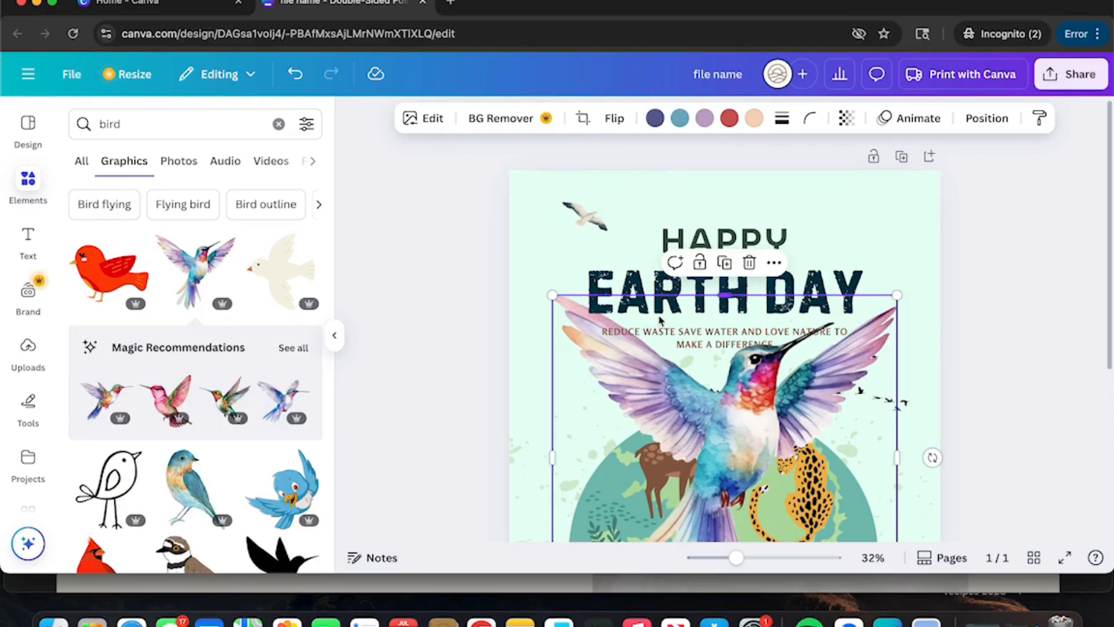
Step: Shrink the hummingbird and place it at the top right beside HAPPY
{"action": "scroll", "coordinate": [634, 347], "scroll_direction": "down", "scroll_amount": 3}
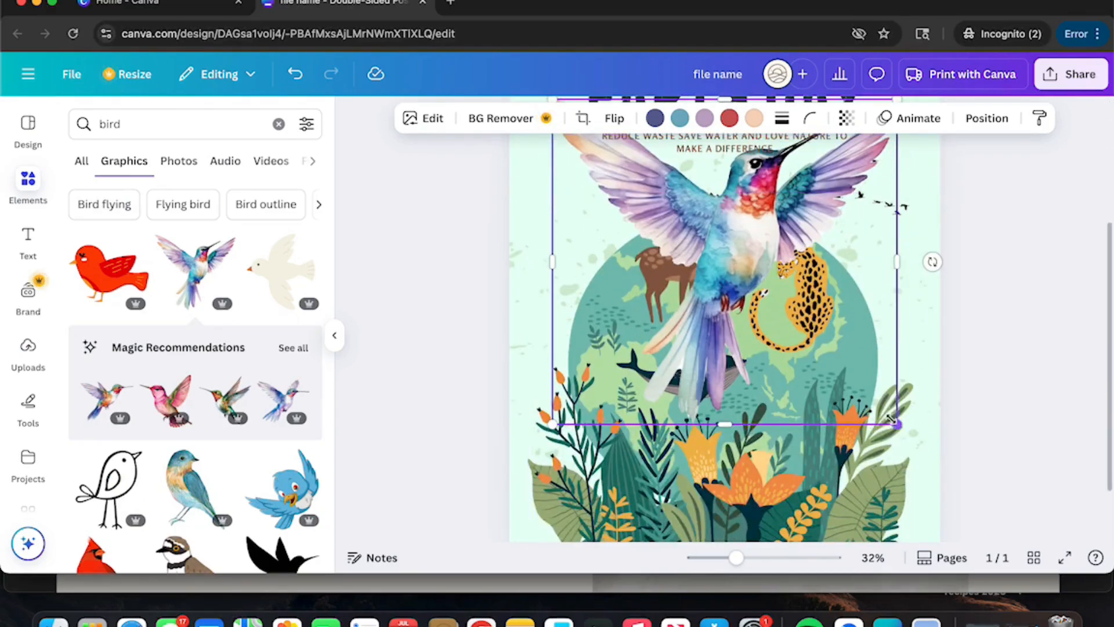
{"action": "left_click_drag", "start_coordinate": [897, 425], "coordinate": [615, 159]}
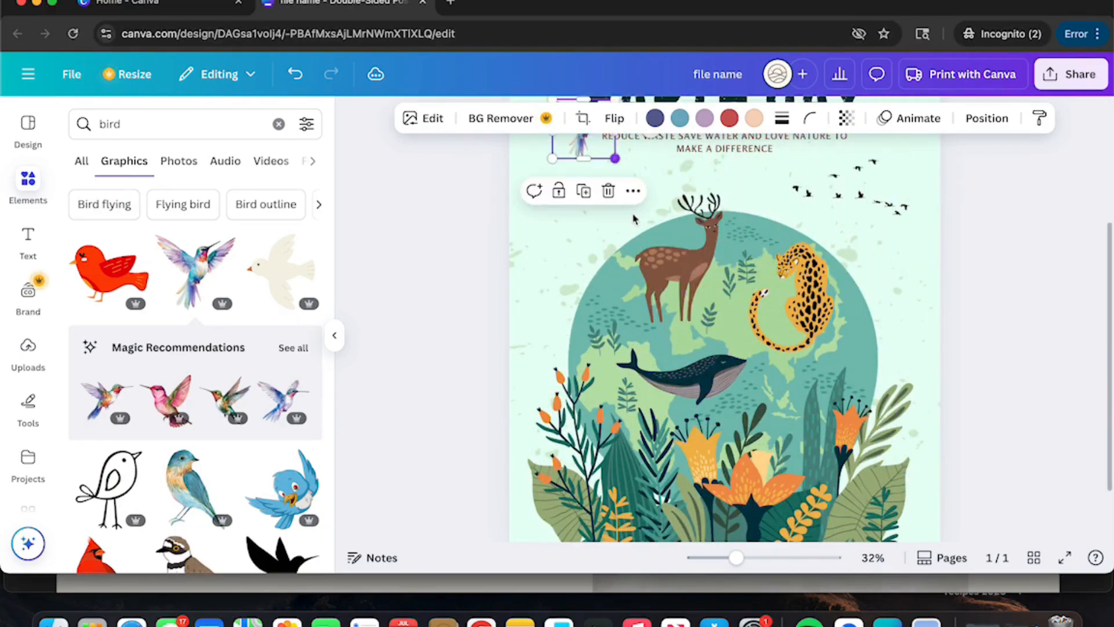
{"action": "scroll", "coordinate": [580, 325], "scroll_direction": "up", "scroll_amount": 3}
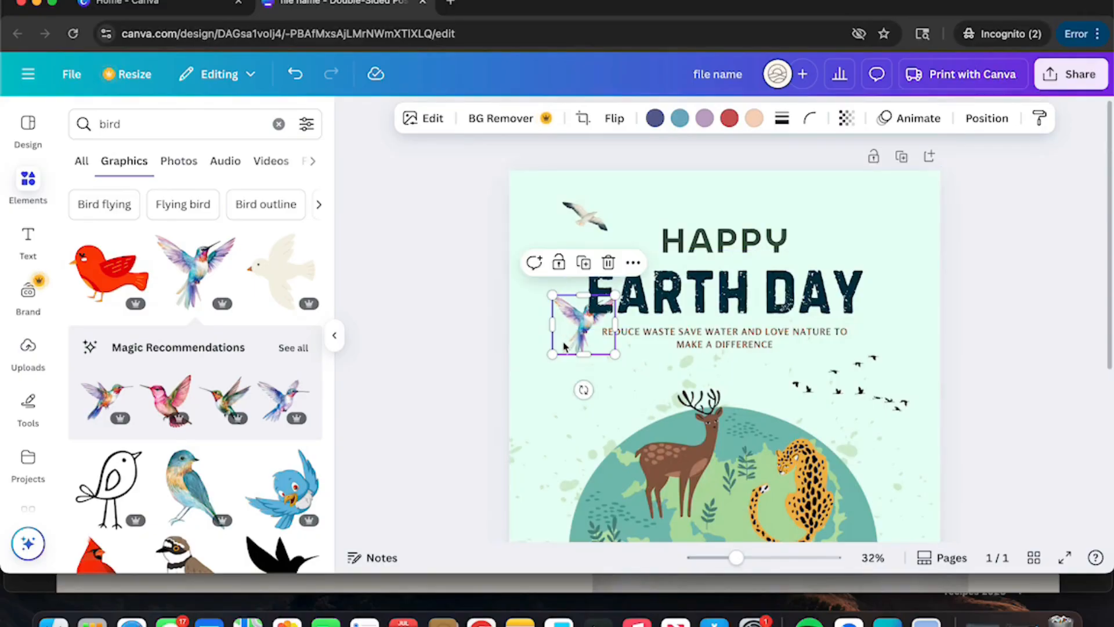
{"action": "left_click_drag", "start_coordinate": [573, 327], "coordinate": [874, 235]}
{"action": "left_click_drag", "start_coordinate": [841, 190], "coordinate": [868, 216]}
{"action": "left_click", "coordinate": [842, 226]}
Step: Reposition the pair of seagulls at the top left of the poster
{"action": "left_click", "coordinate": [590, 220]}
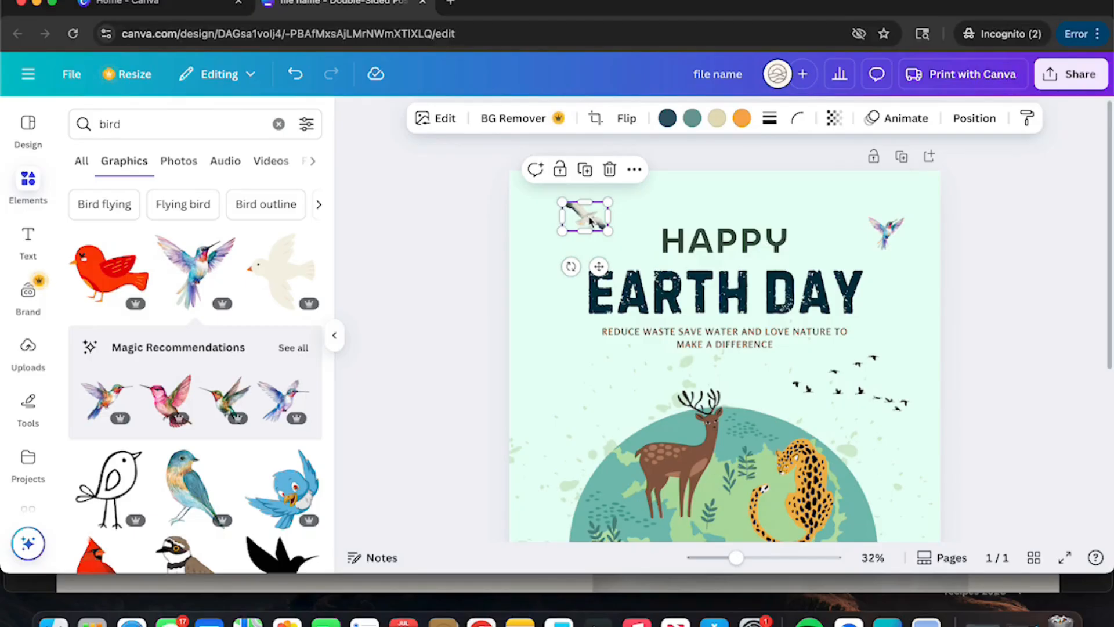
{"action": "left_click_drag", "start_coordinate": [589, 220], "coordinate": [566, 241]}
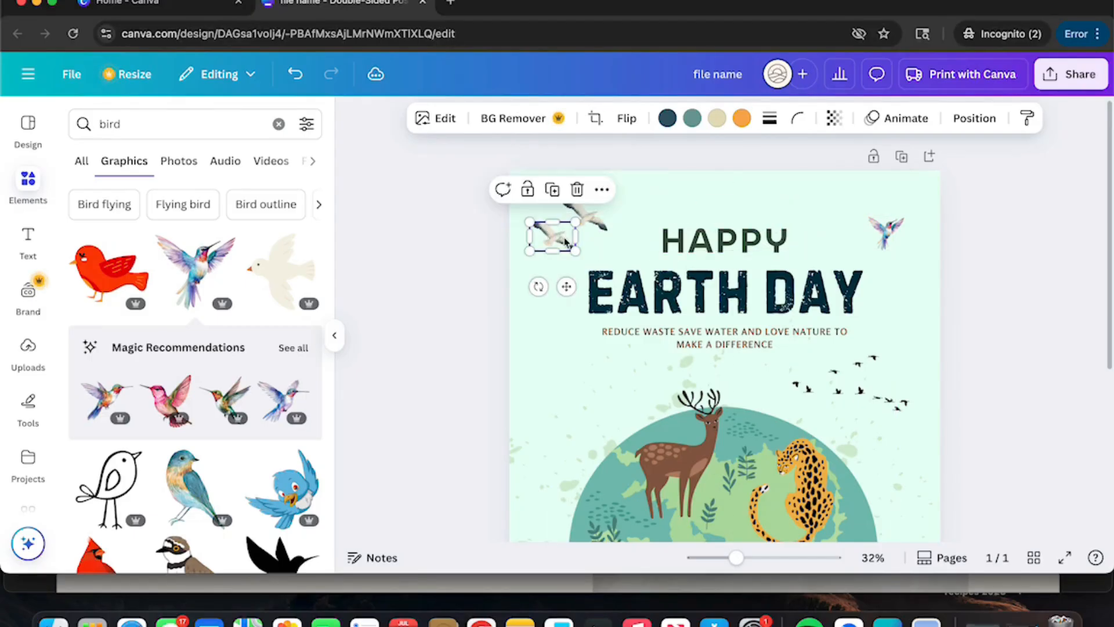
{"action": "left_click", "coordinate": [589, 190]}
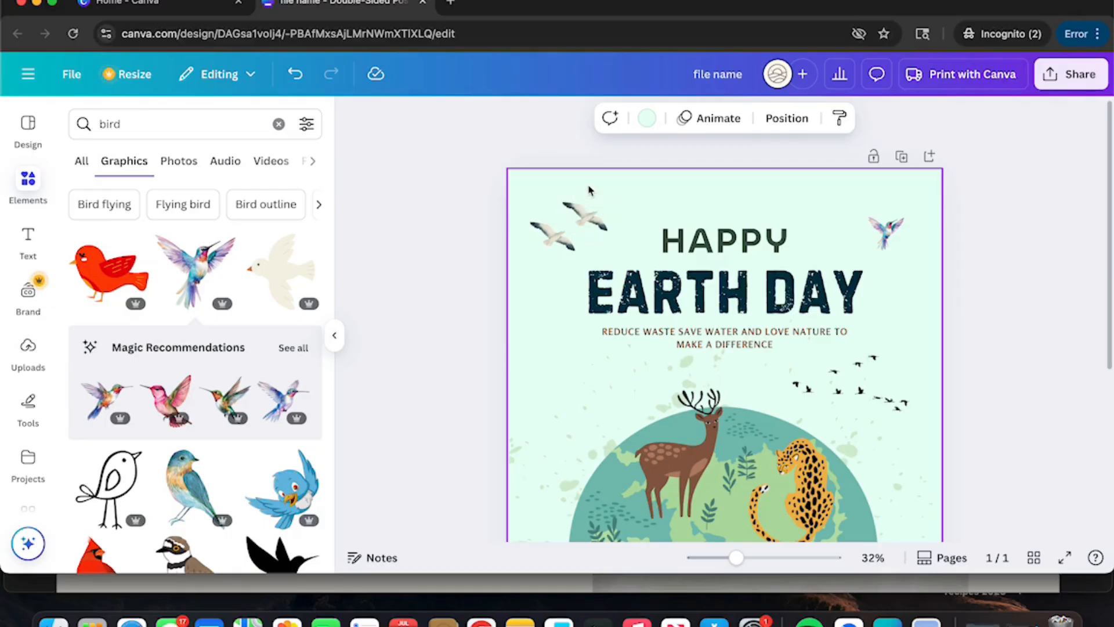
{"action": "left_click", "coordinate": [582, 216]}
Step: Enlarge the HAPPY heading's font size to 108
{"action": "left_click", "coordinate": [701, 241]}
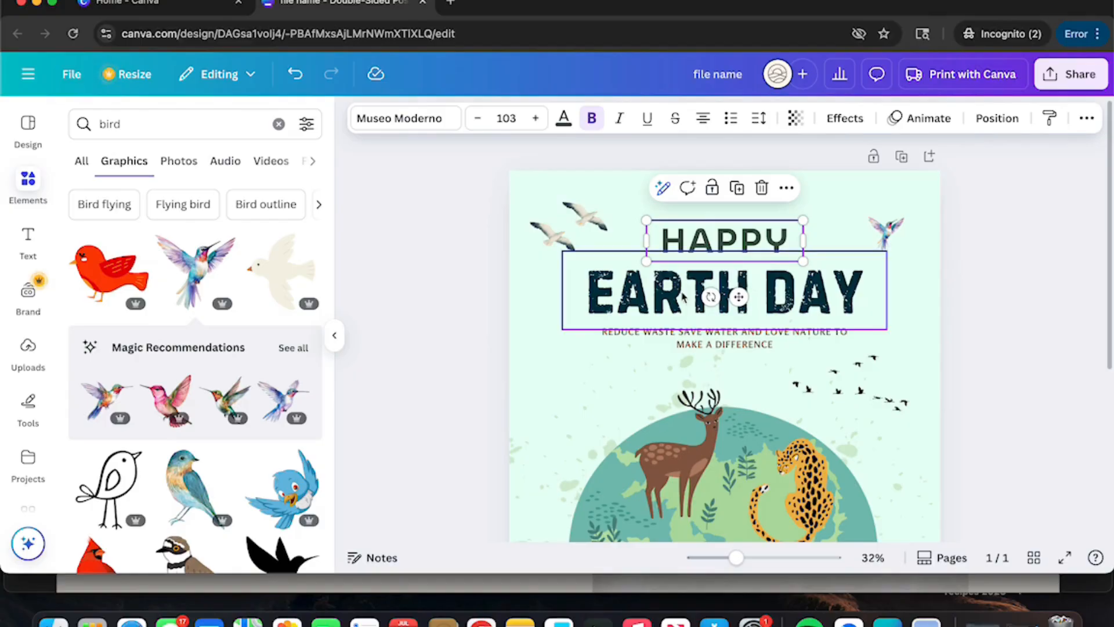
{"action": "double_click", "coordinate": [705, 239]}
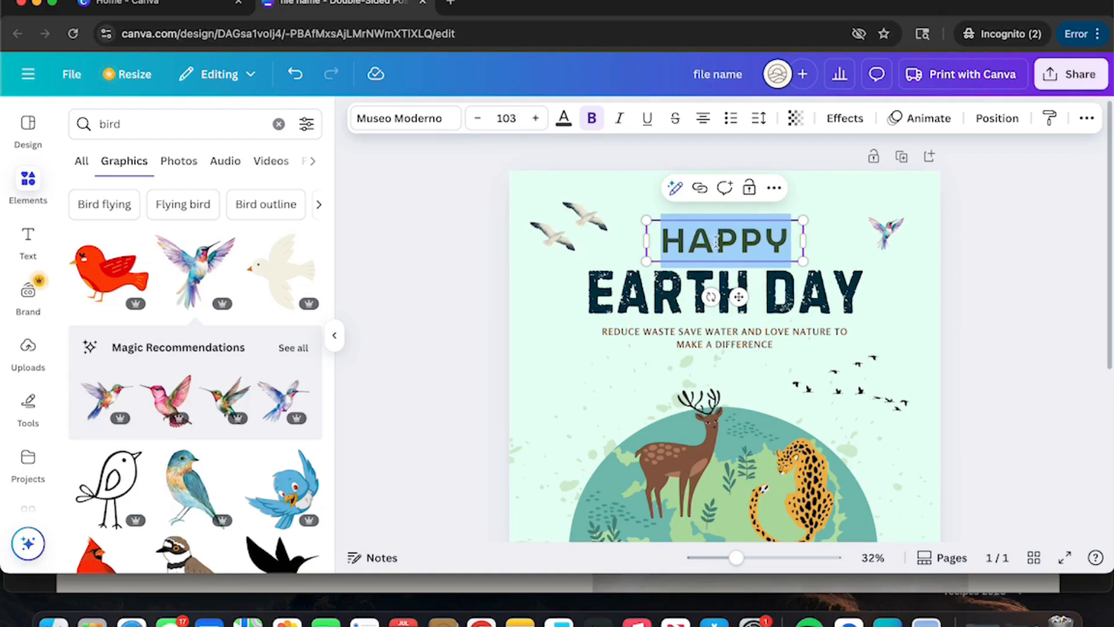
{"action": "left_click", "coordinate": [536, 118]}
{"action": "left_click", "coordinate": [535, 118]}
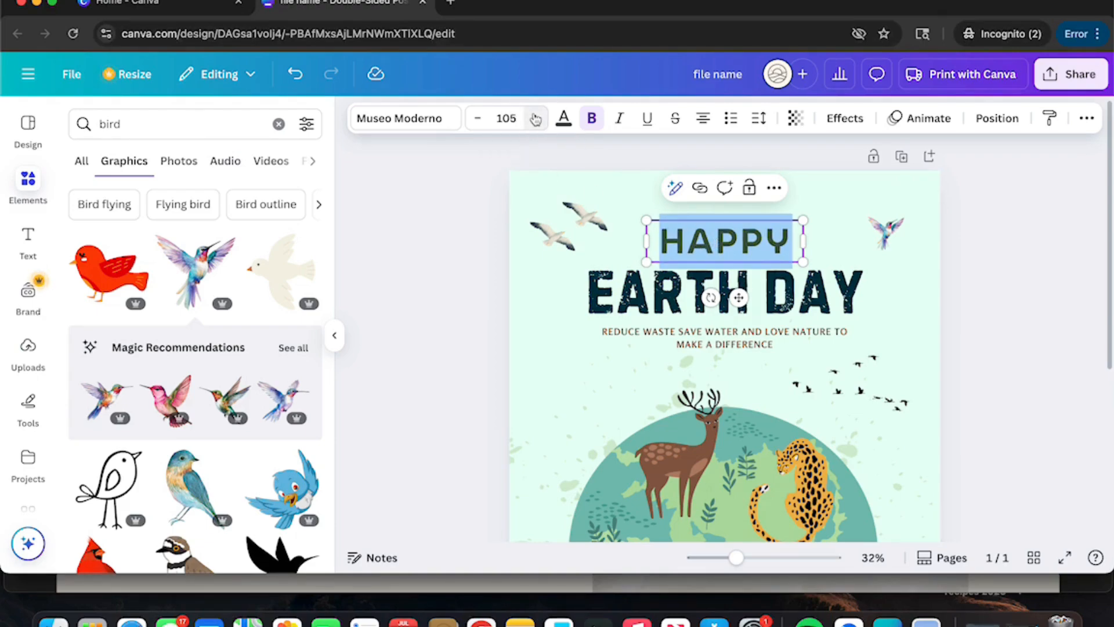
{"action": "left_click", "coordinate": [535, 118]}
{"action": "left_click", "coordinate": [535, 118]}
{"action": "left_click", "coordinate": [535, 117]}
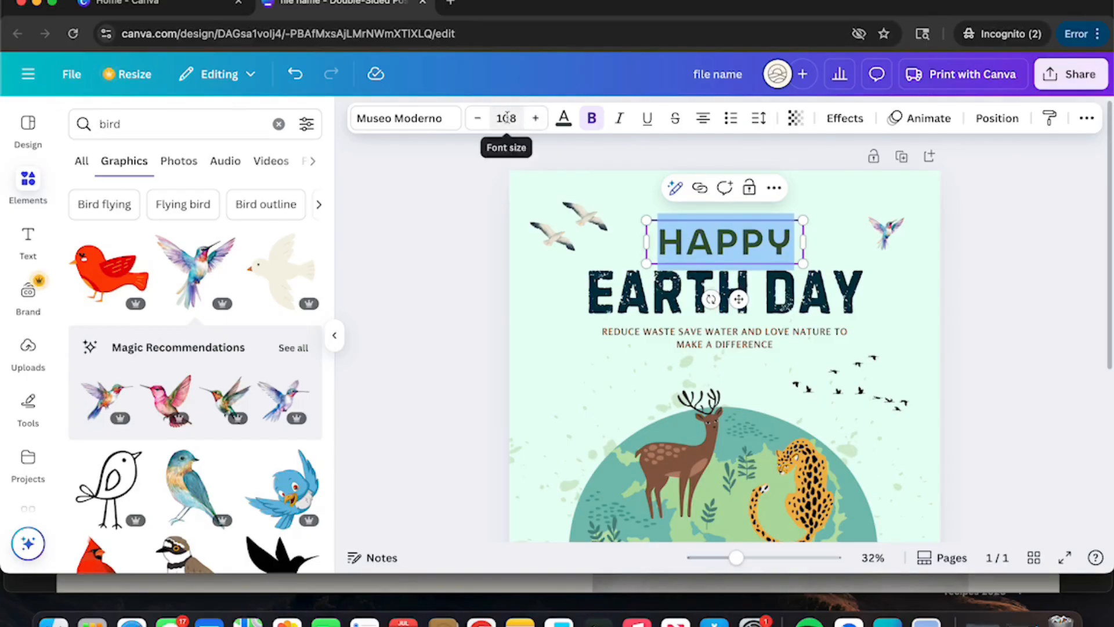
Step: Recolour the HAPPY text dark charcoal to match EARTH DAY
{"action": "left_click", "coordinate": [564, 118]}
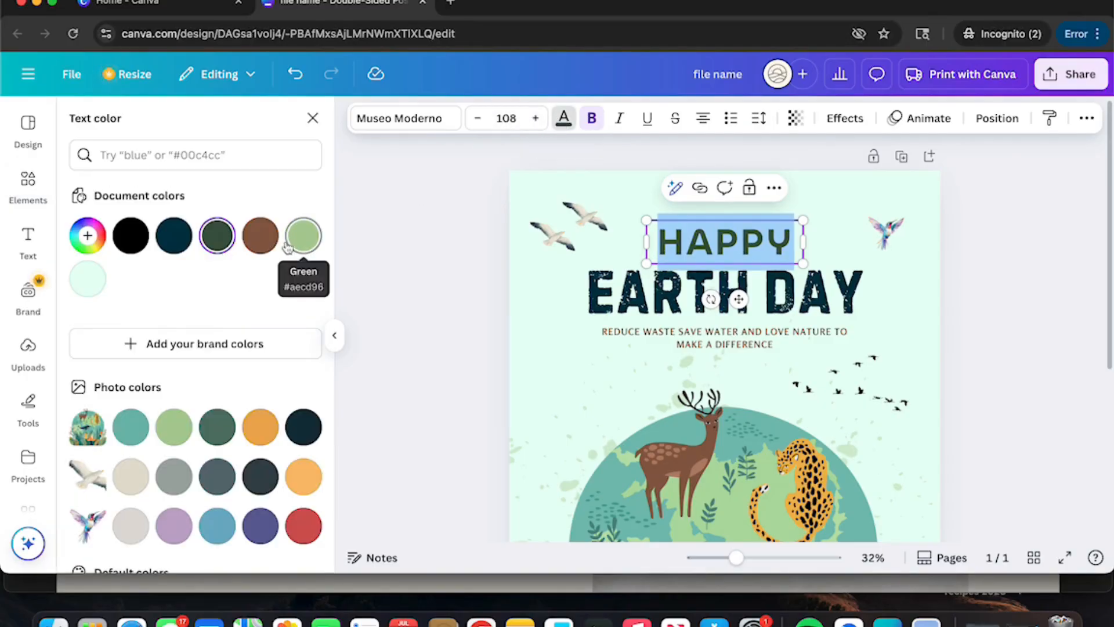
{"action": "scroll", "coordinate": [298, 244], "scroll_direction": "down", "scroll_amount": 2}
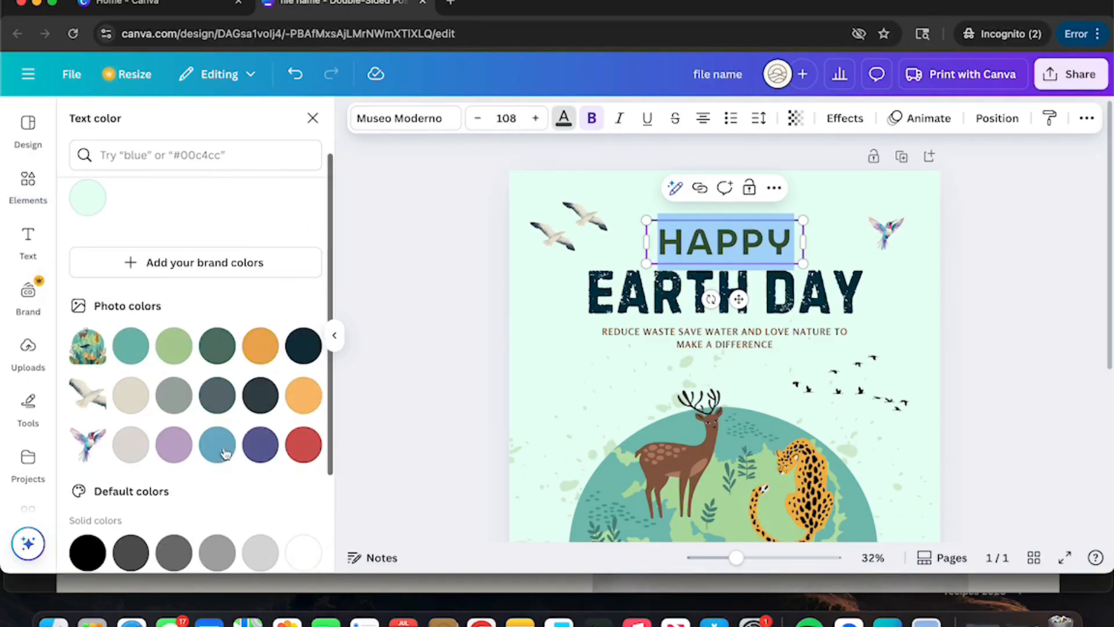
{"action": "left_click", "coordinate": [300, 448]}
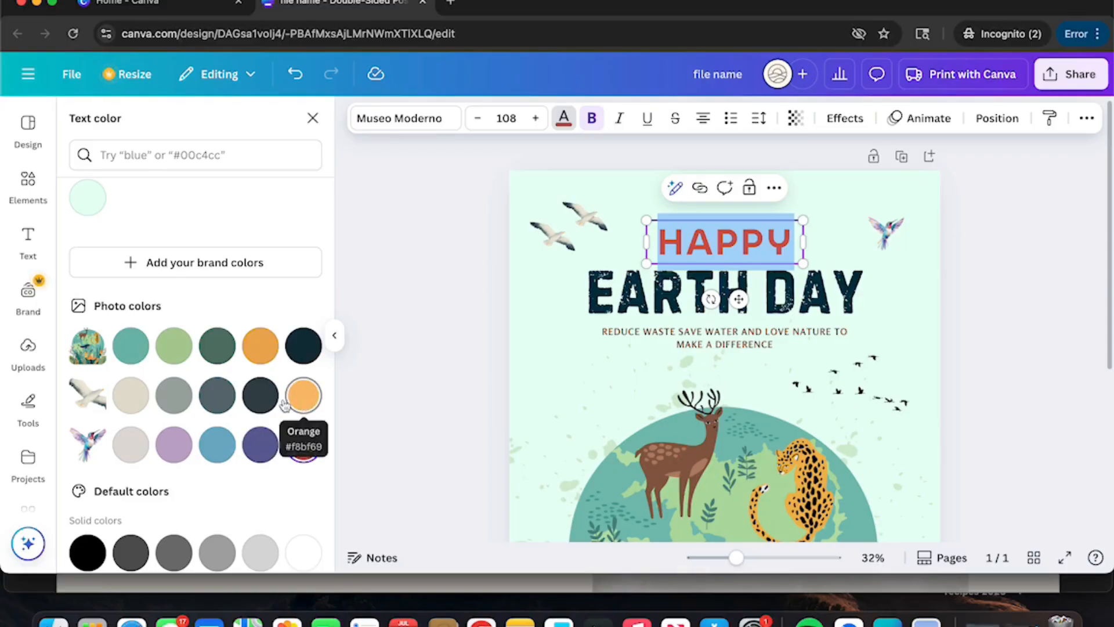
{"action": "left_click", "coordinate": [253, 397]}
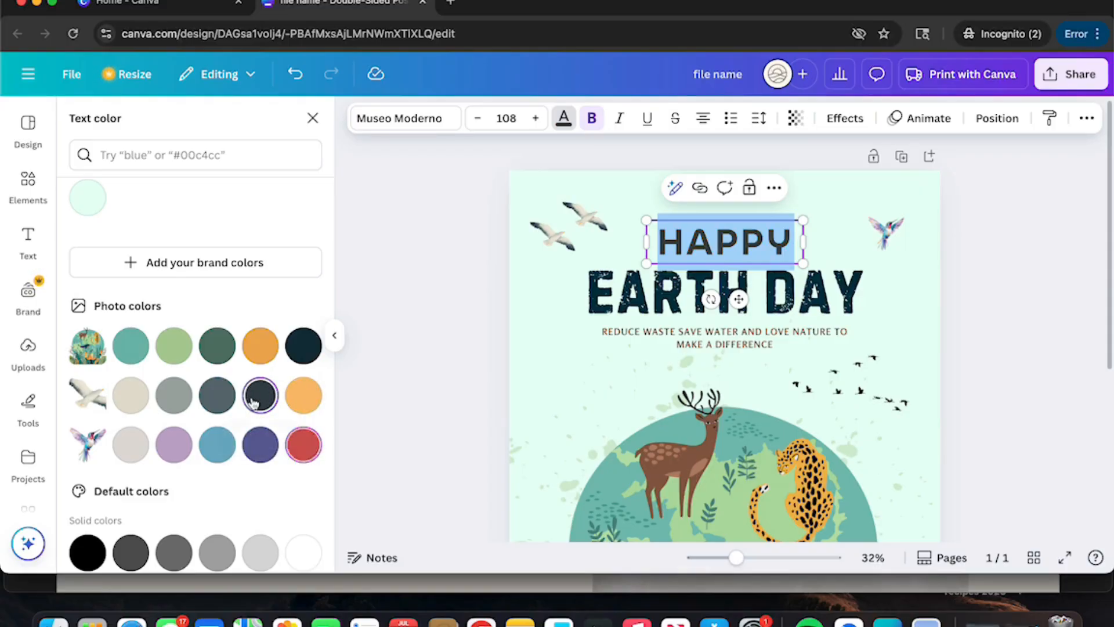
{"action": "left_click", "coordinate": [544, 303]}
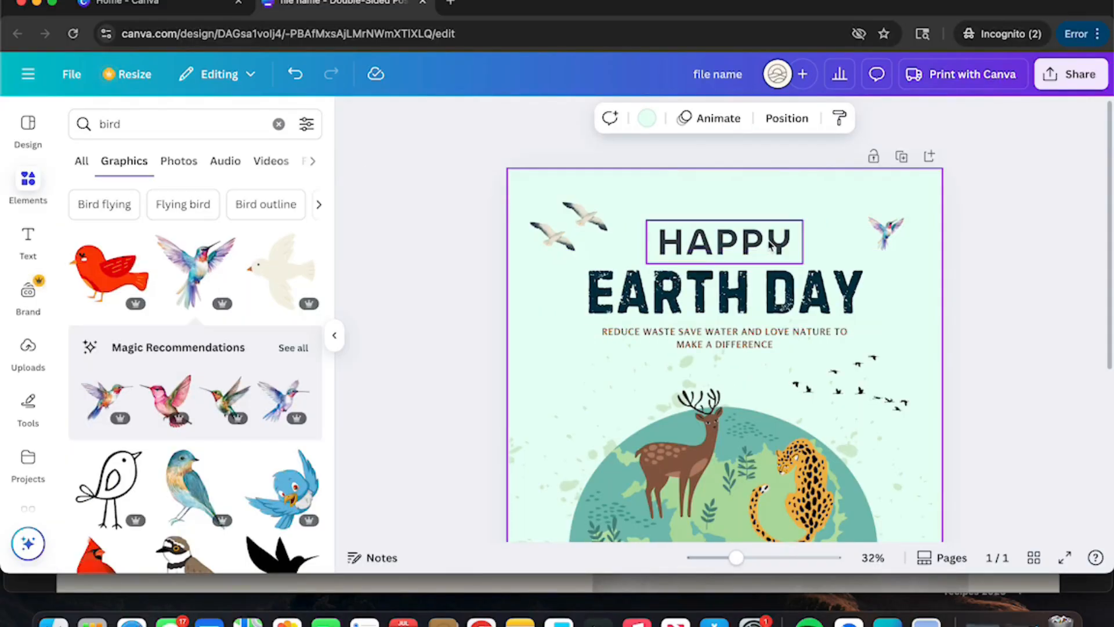
{"action": "left_click", "coordinate": [748, 247]}
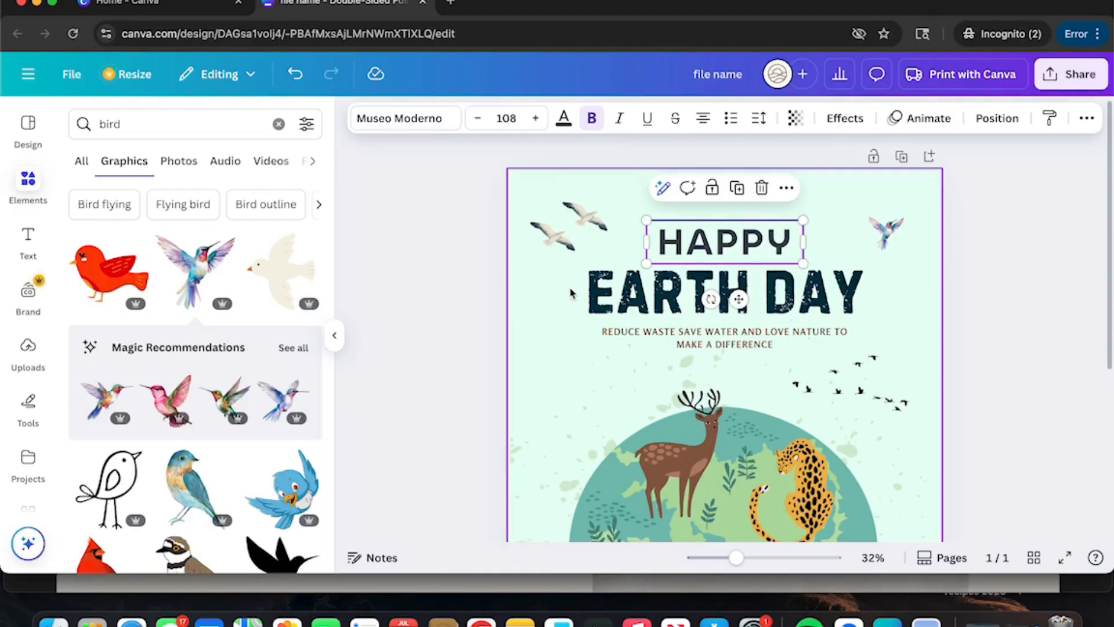
{"action": "left_click", "coordinate": [551, 238]}
Step: Increase the tagline under EARTH DAY to size 29.8 so it wraps after 'LOVE NATURE'
{"action": "left_click", "coordinate": [556, 352]}
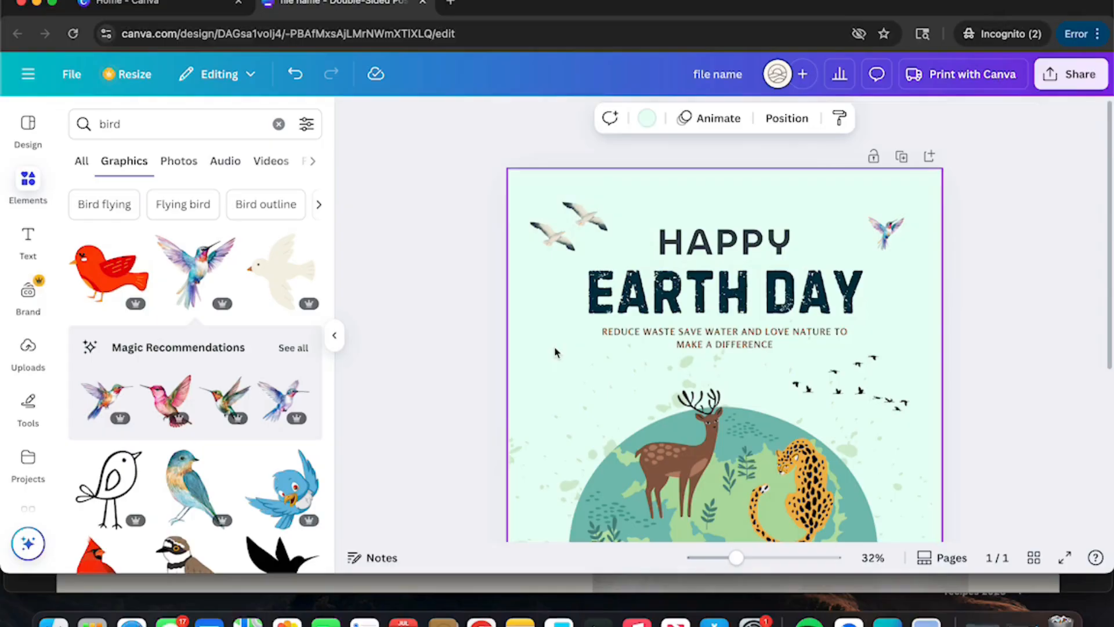
{"action": "left_click", "coordinate": [700, 338]}
{"action": "left_click", "coordinate": [700, 338]}
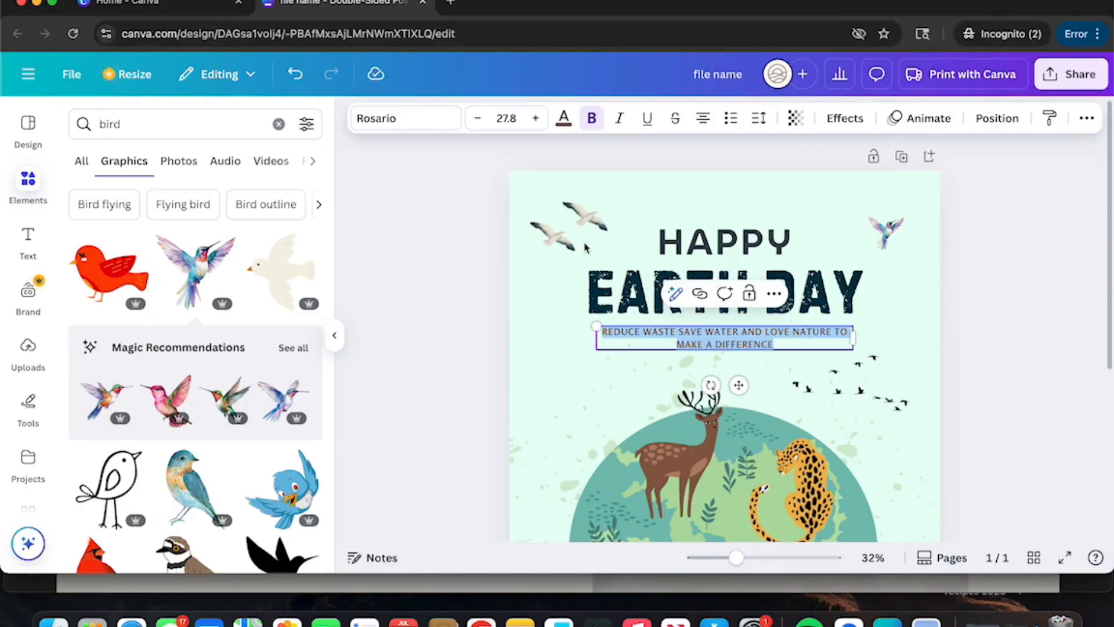
{"action": "left_click", "coordinate": [535, 118]}
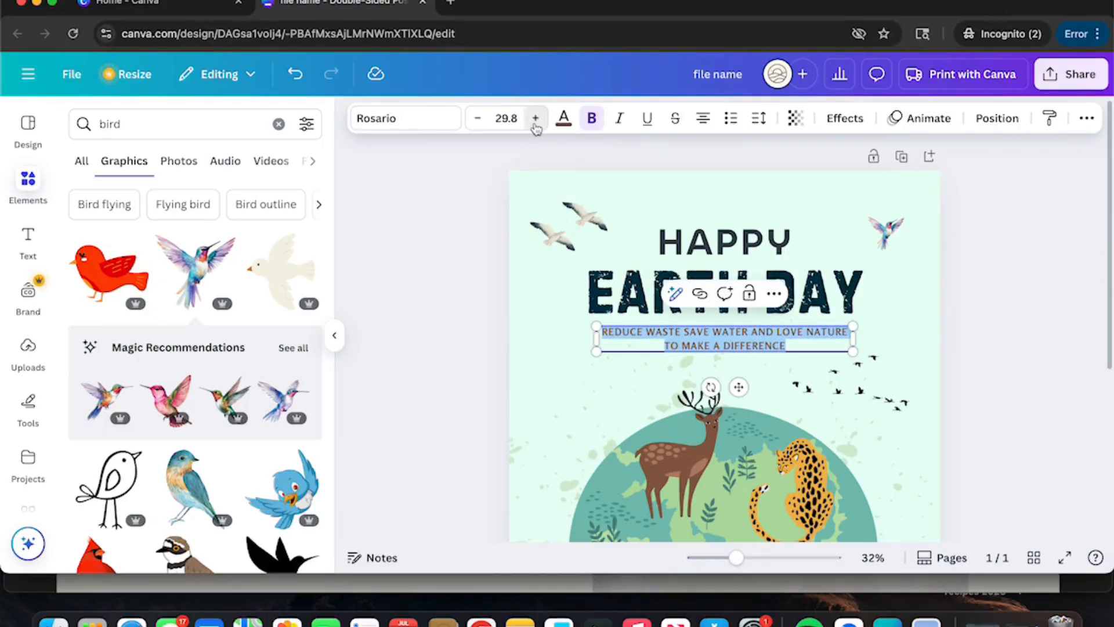
{"action": "left_click", "coordinate": [540, 339]}
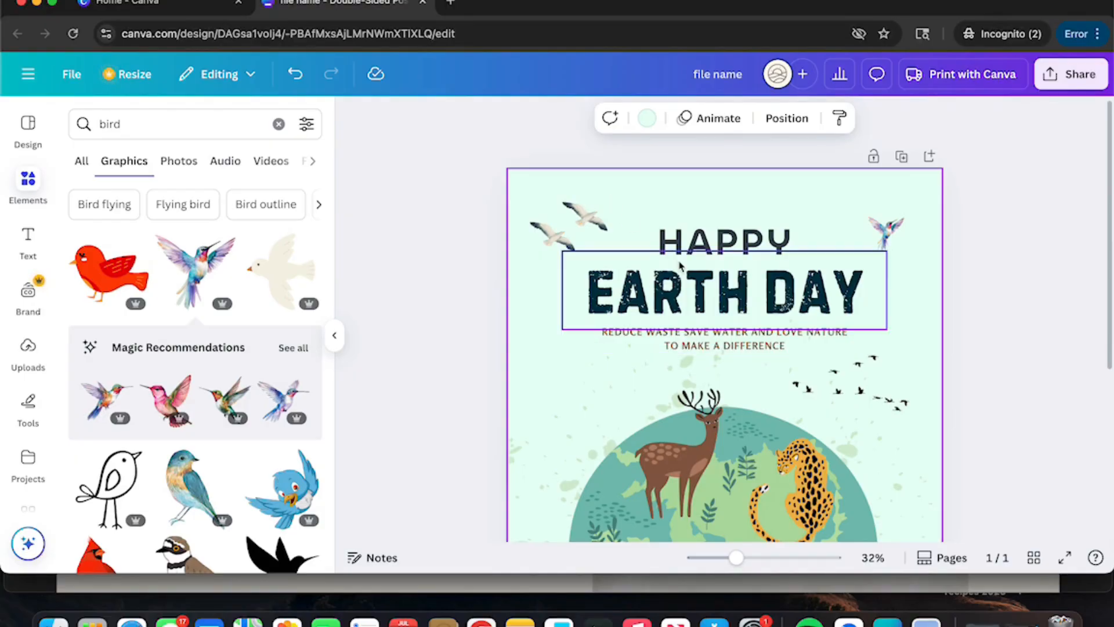
{"action": "scroll", "coordinate": [679, 261], "scroll_direction": "down", "scroll_amount": 5}
{"action": "scroll", "coordinate": [681, 265], "scroll_direction": "up", "scroll_amount": 5}
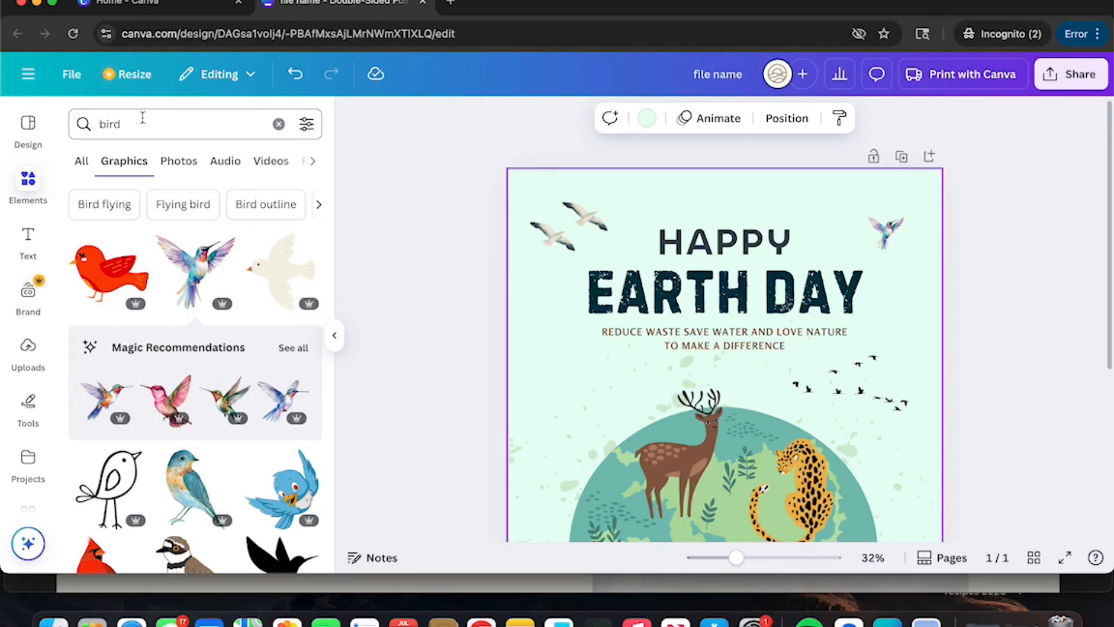
Step: Clear the bird search, search Elements for 'sky', browse Graphics and Photos, then clear it
{"action": "left_click", "coordinate": [279, 124]}
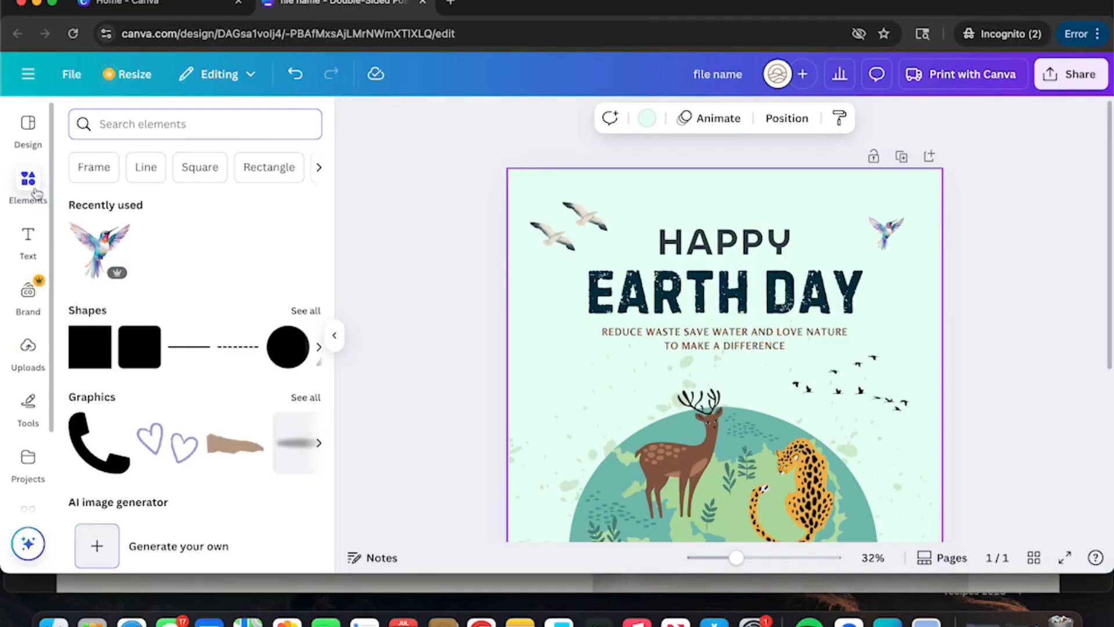
{"action": "left_click", "coordinate": [29, 186]}
{"action": "left_click", "coordinate": [192, 130]}
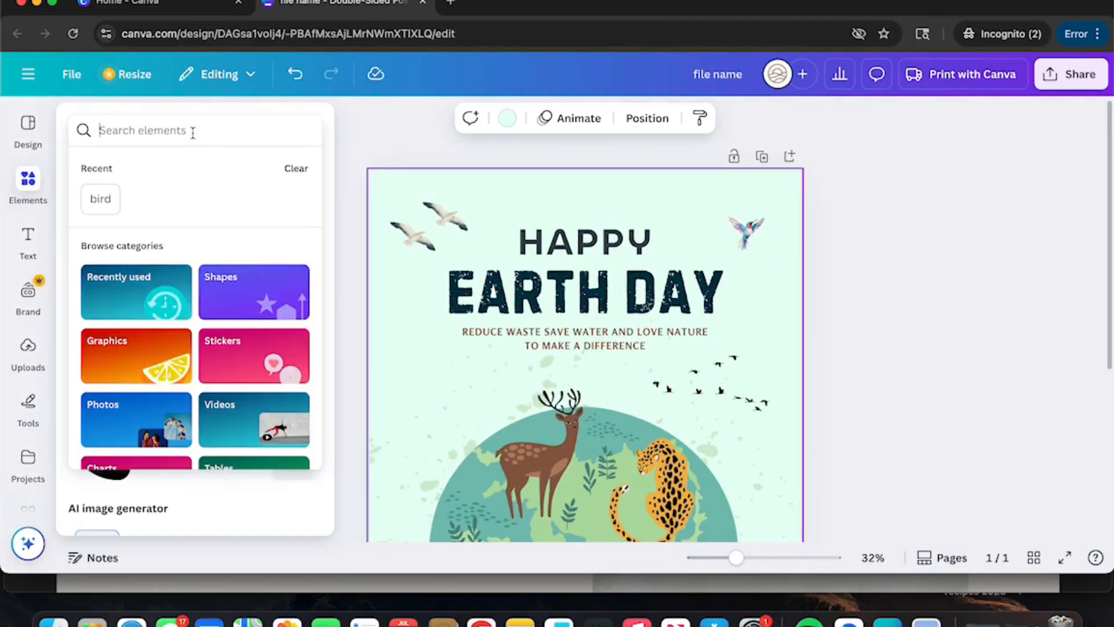
{"action": "type", "text": "sky"}
{"action": "key", "text": "Return"}
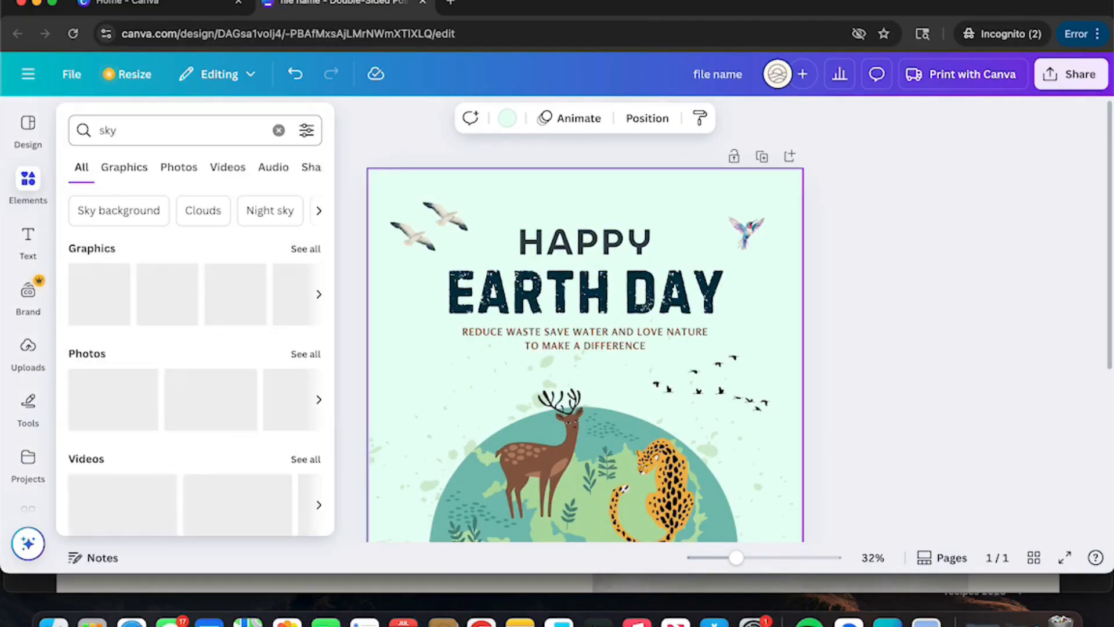
{"action": "left_click", "coordinate": [136, 174]}
{"action": "left_click", "coordinate": [179, 171]}
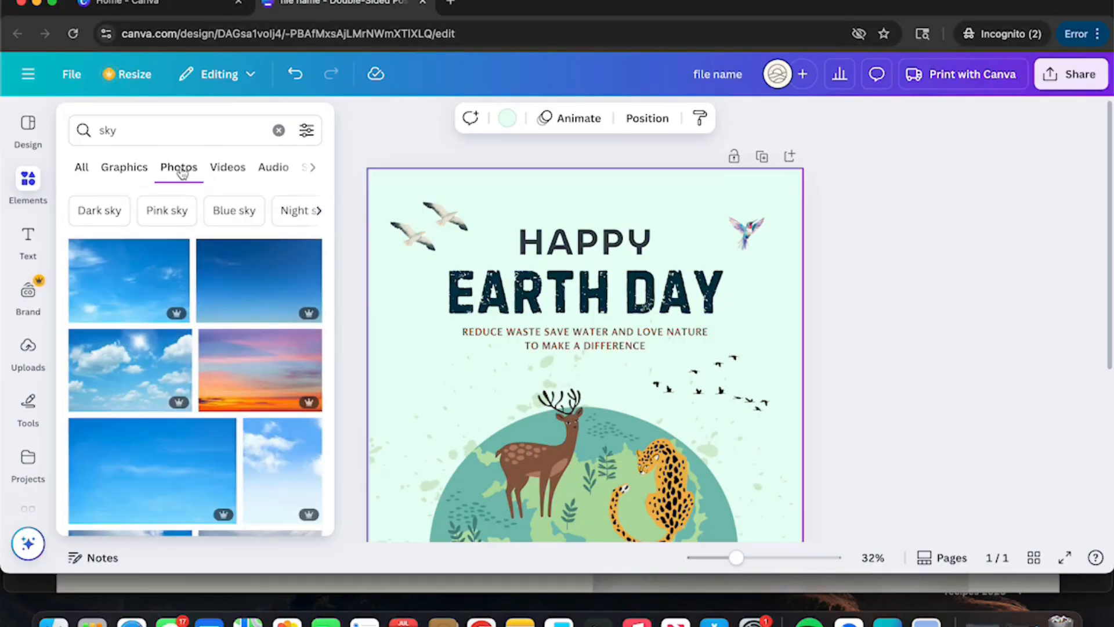
{"action": "left_click", "coordinate": [278, 130]}
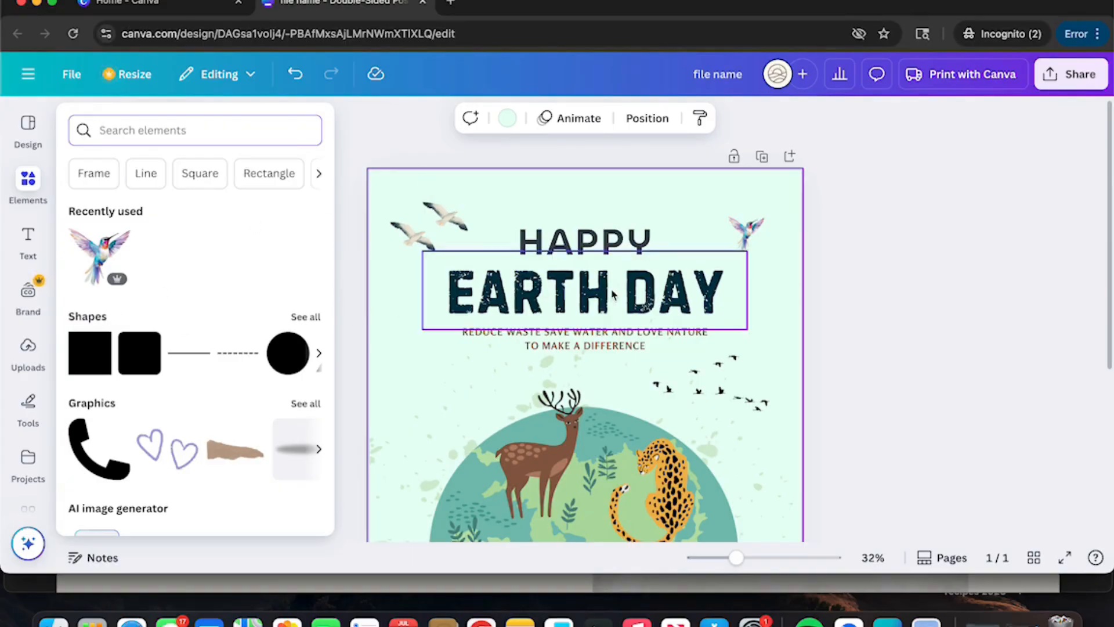
Step: Add a square shape and stretch it into a wide band behind the EARTH DAY title
{"action": "left_click", "coordinate": [84, 362]}
{"action": "left_click", "coordinate": [563, 454]}
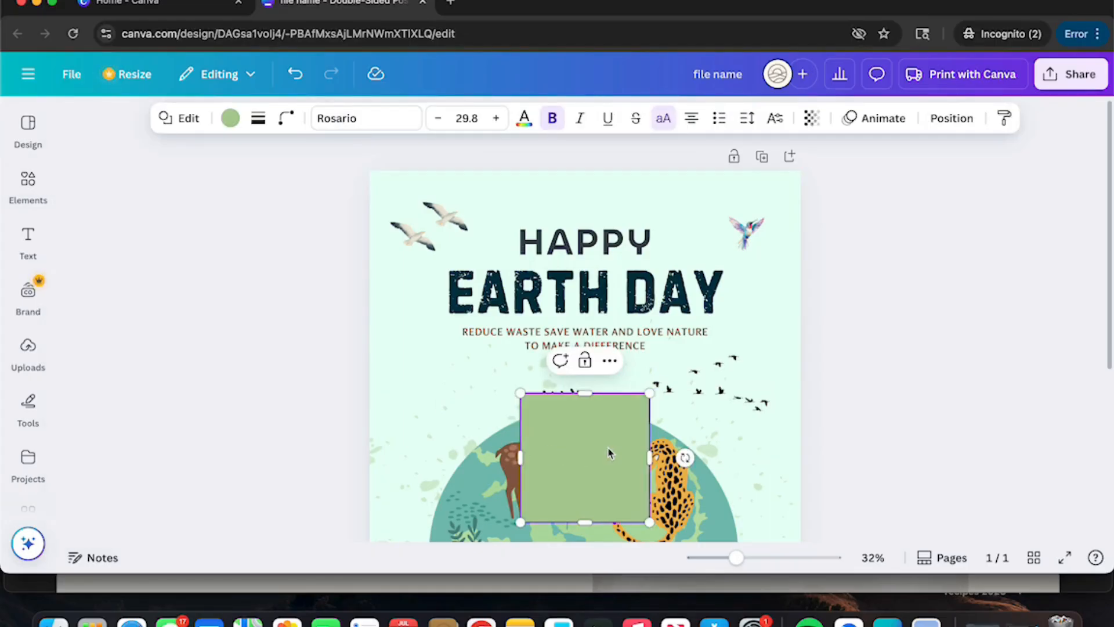
{"action": "left_click_drag", "start_coordinate": [609, 452], "coordinate": [592, 302]}
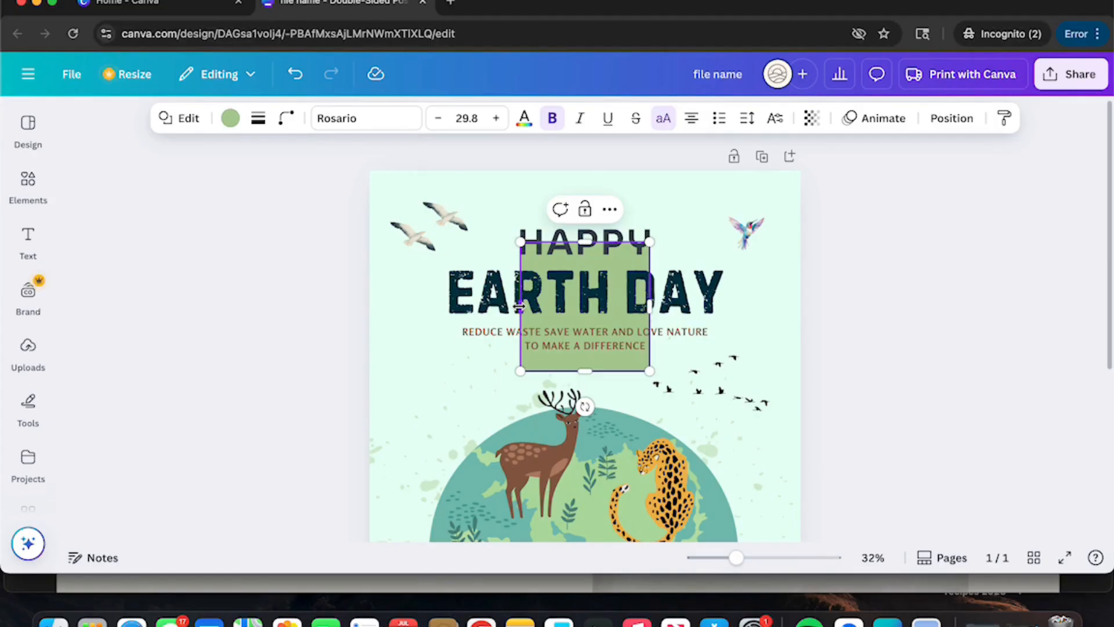
{"action": "left_click_drag", "start_coordinate": [519, 306], "coordinate": [445, 306]}
{"action": "left_click_drag", "start_coordinate": [649, 305], "coordinate": [739, 304]}
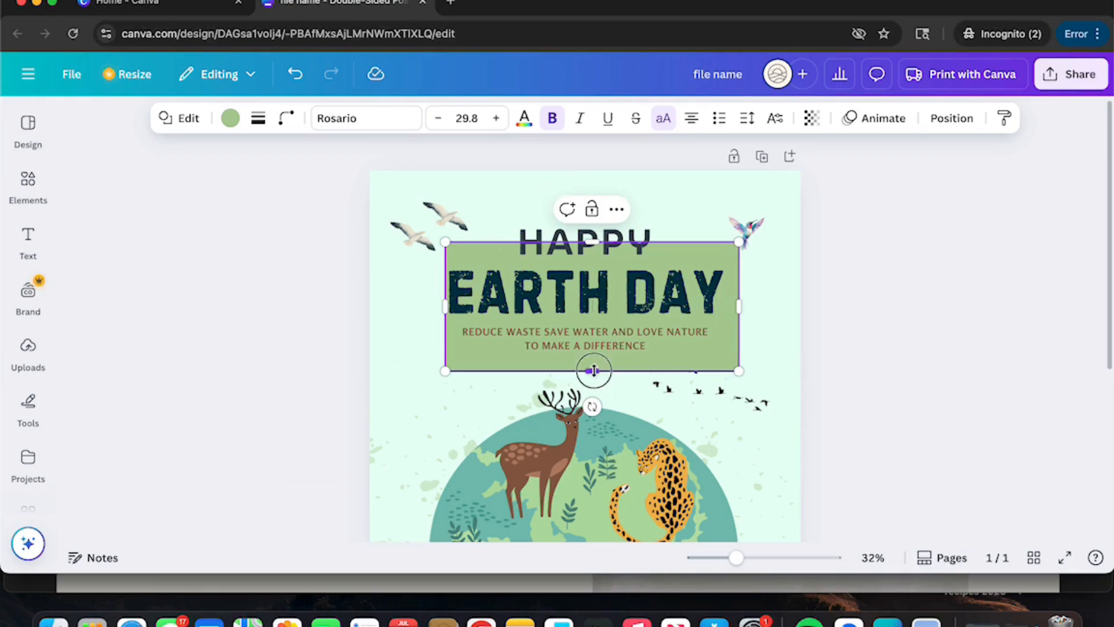
{"action": "left_click_drag", "start_coordinate": [593, 370], "coordinate": [585, 322]}
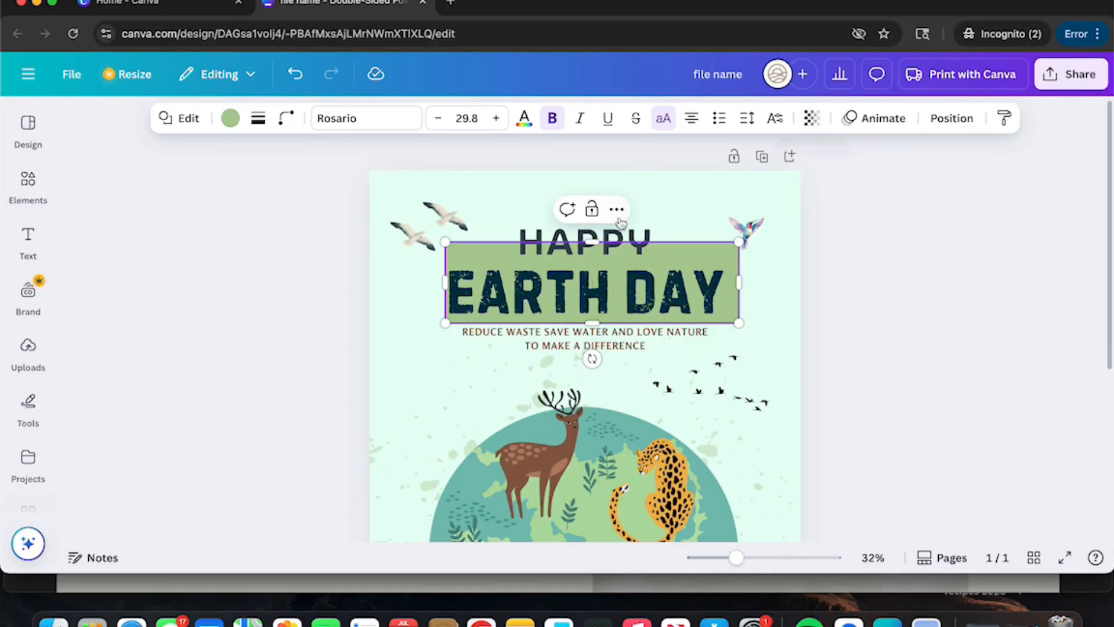
Step: Adjust the green box's left and top edges to 12.7 × 2.5, leaving HAPPY uncovered
{"action": "left_click", "coordinate": [648, 263]}
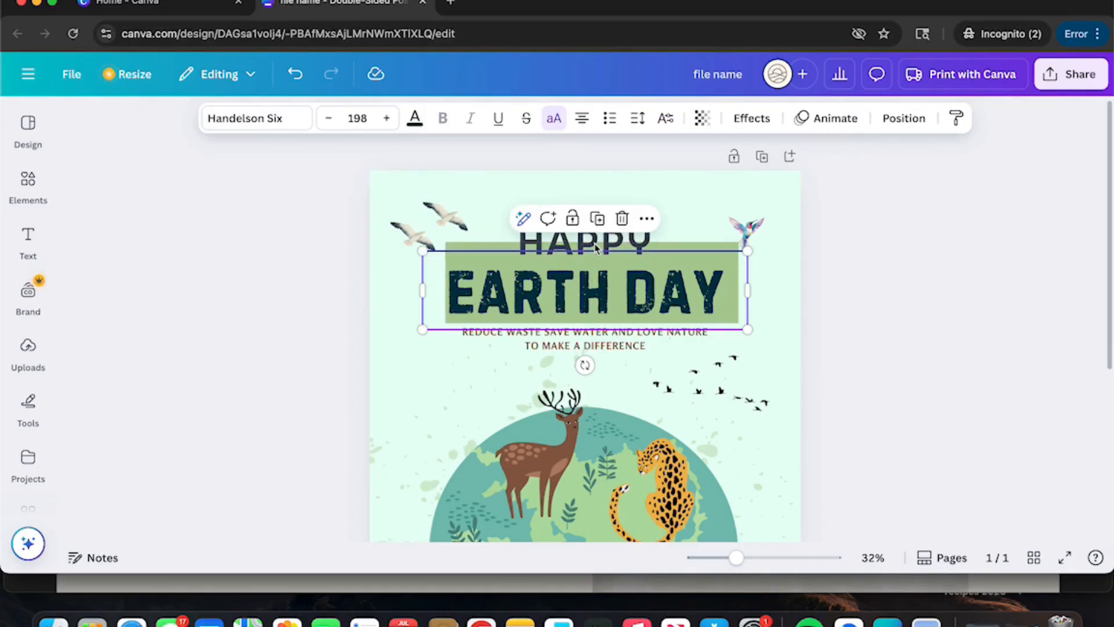
{"action": "left_click", "coordinate": [491, 247]}
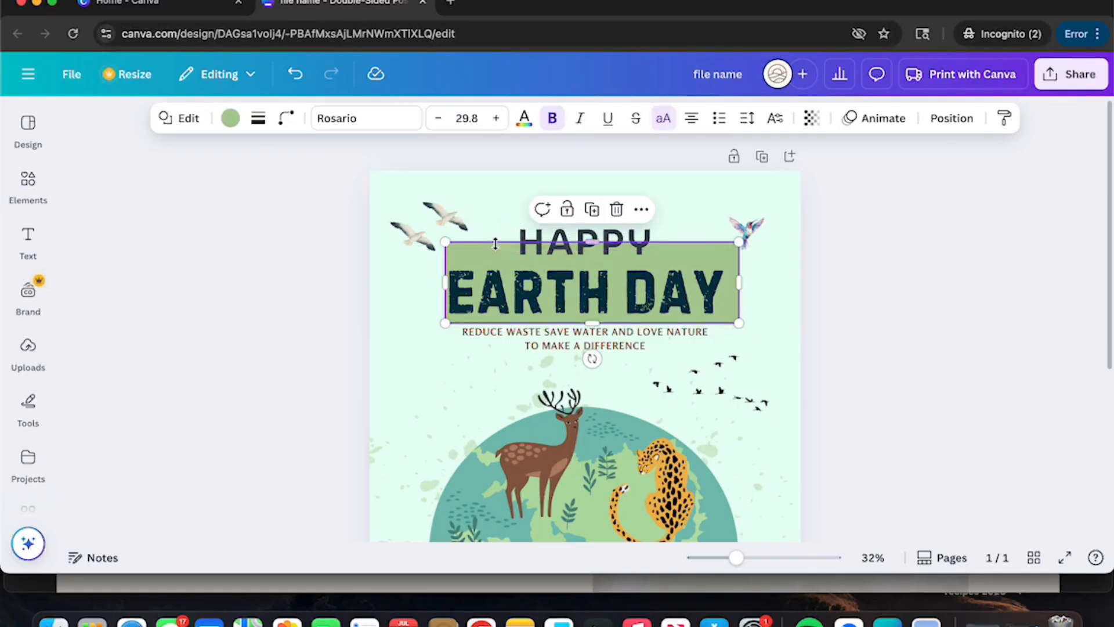
{"action": "left_click_drag", "start_coordinate": [442, 285], "coordinate": [435, 283]}
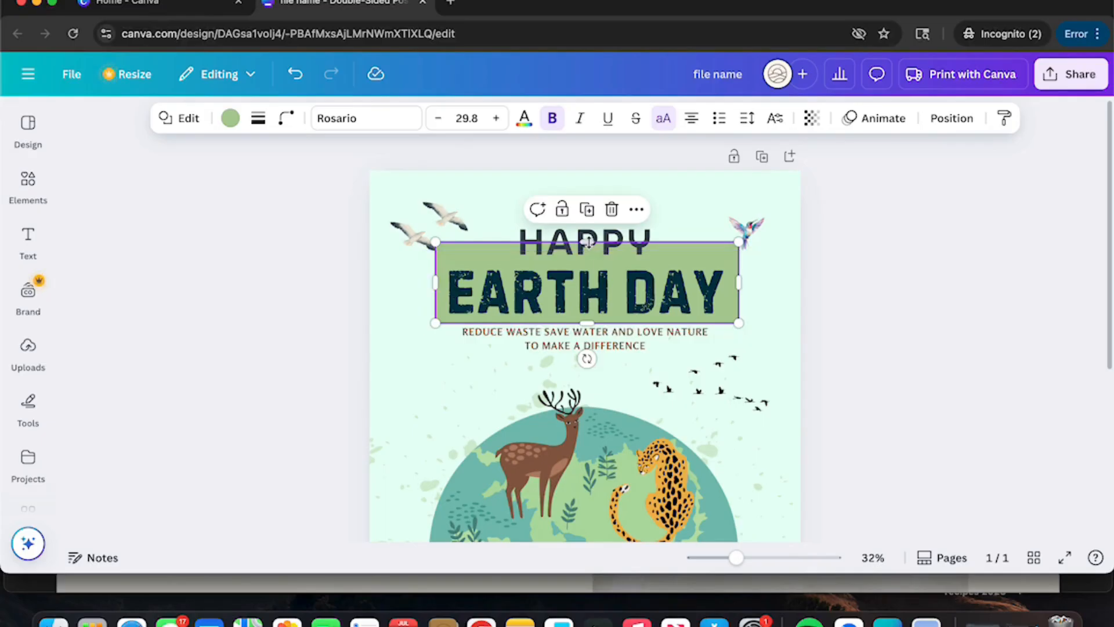
{"action": "left_click_drag", "start_coordinate": [588, 242], "coordinate": [587, 262]}
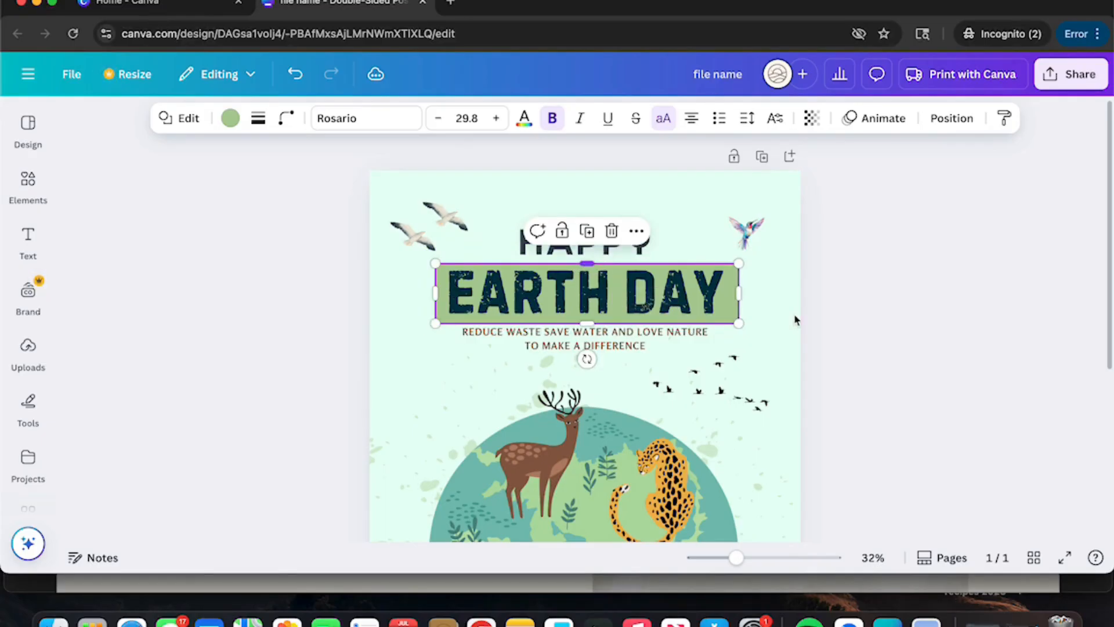
Step: Recolour the box behind EARTH DAY to the gray photo colour at 42 transparency
{"action": "left_click", "coordinate": [230, 119]}
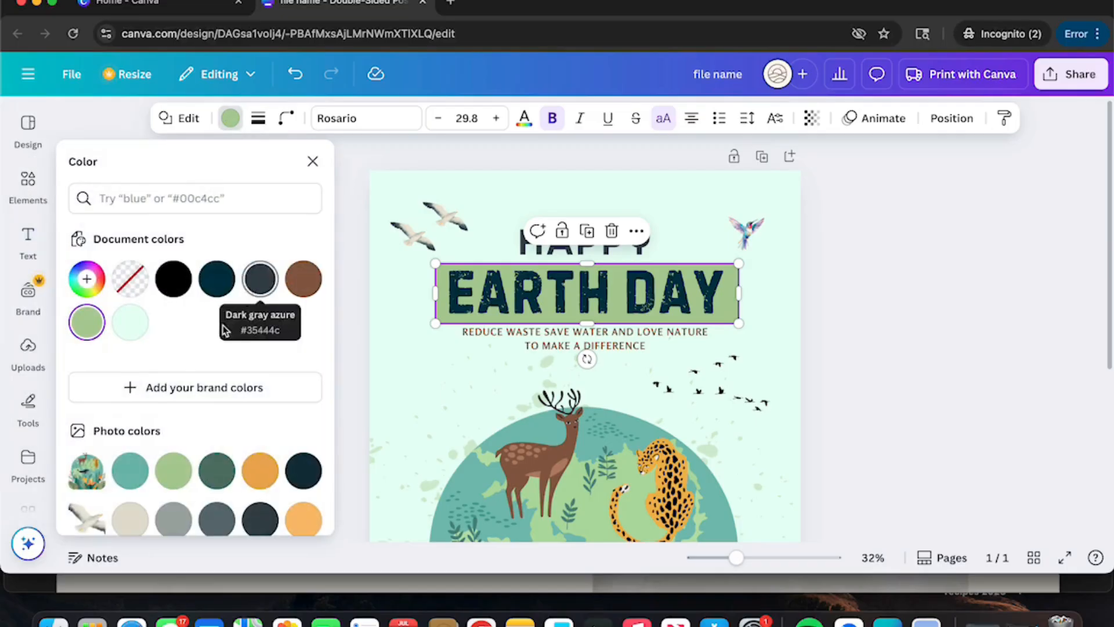
{"action": "scroll", "coordinate": [220, 342], "scroll_direction": "down", "scroll_amount": 2}
{"action": "left_click", "coordinate": [174, 416]}
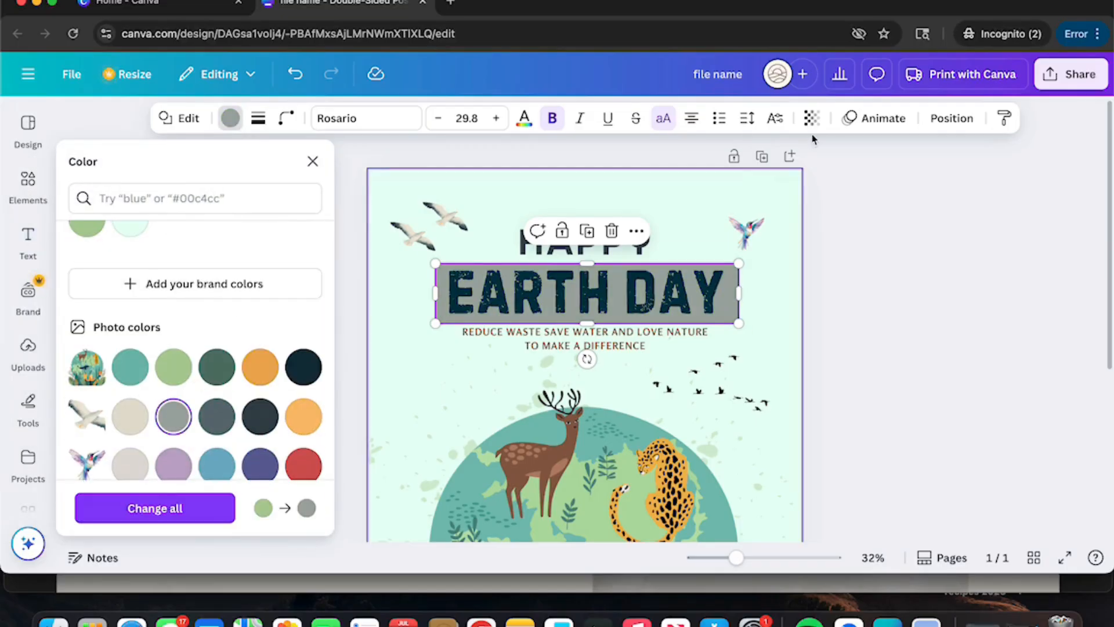
{"action": "left_click", "coordinate": [812, 118]}
{"action": "left_click_drag", "start_coordinate": [847, 181], "coordinate": [784, 194]}
{"action": "left_click", "coordinate": [789, 283]}
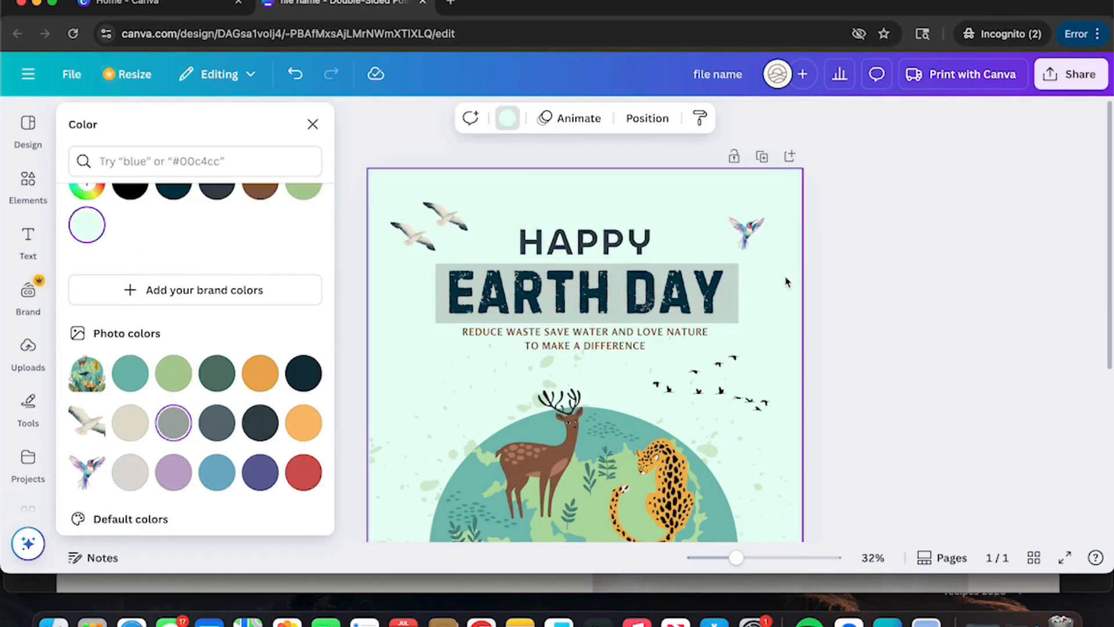
{"action": "left_click", "coordinate": [312, 125]}
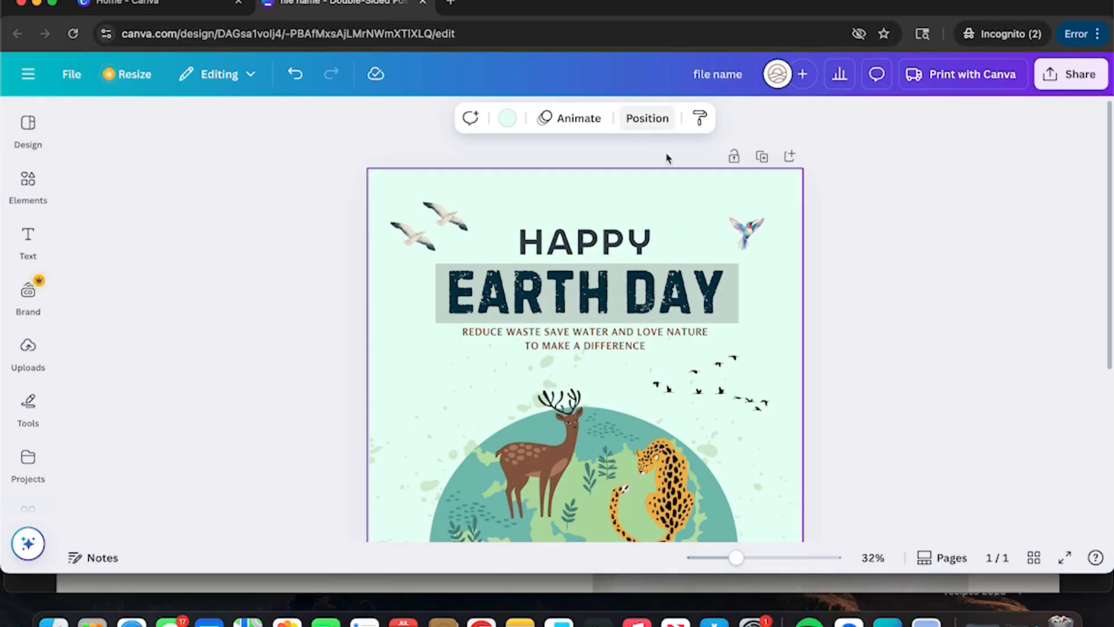
Step: Select the right-hand flock of birds and check its arrangement and position options
{"action": "left_click", "coordinate": [716, 397]}
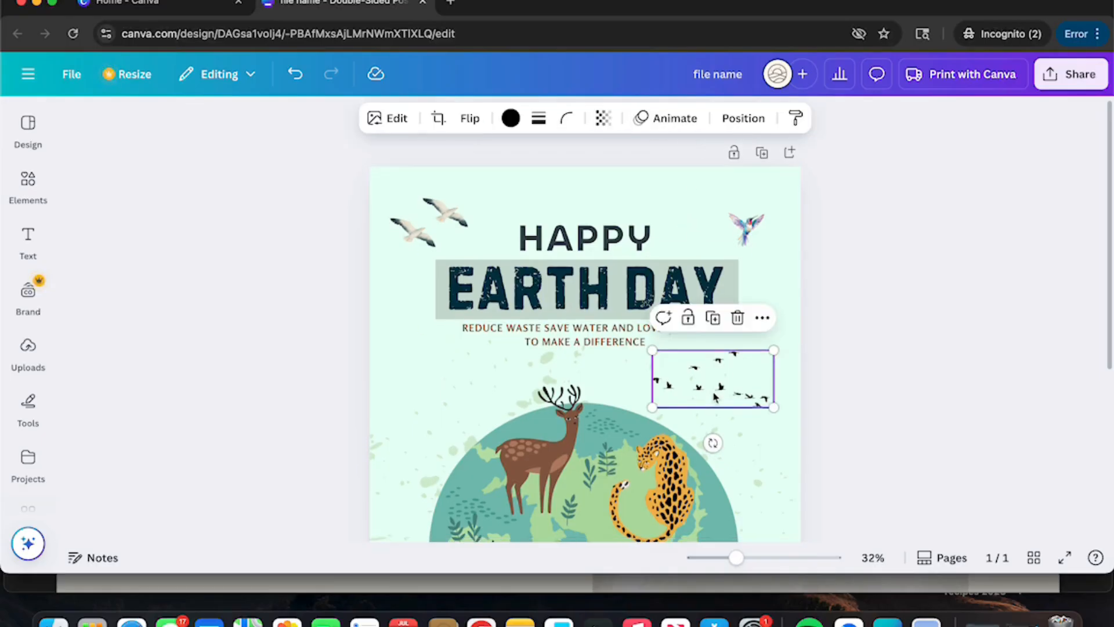
{"action": "scroll", "coordinate": [720, 360], "scroll_direction": "down", "scroll_amount": 1}
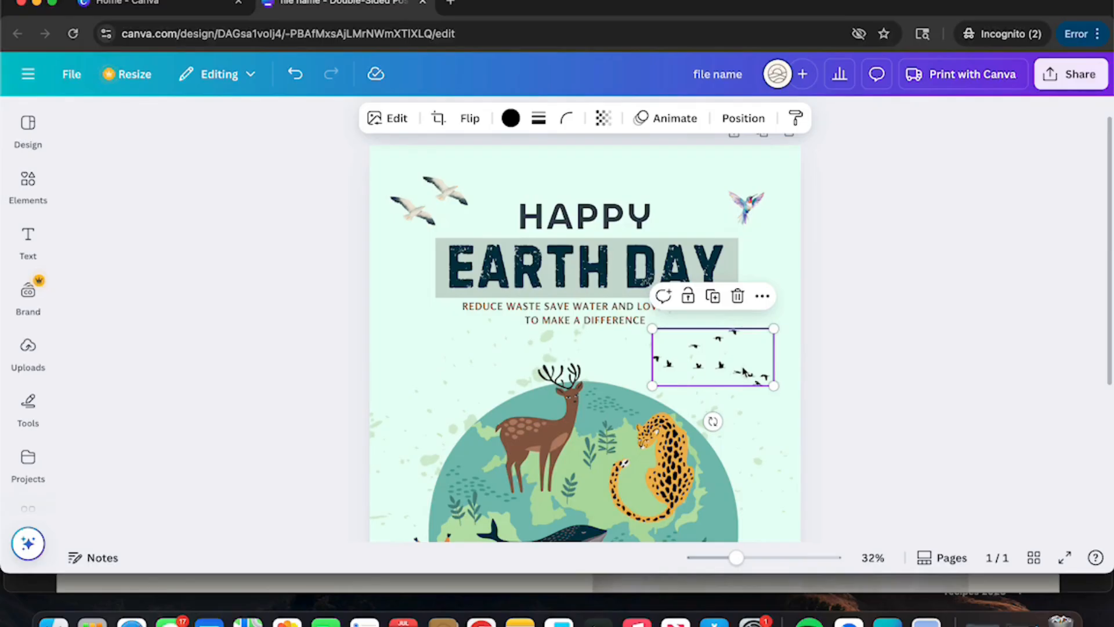
{"action": "left_click", "coordinate": [777, 316]}
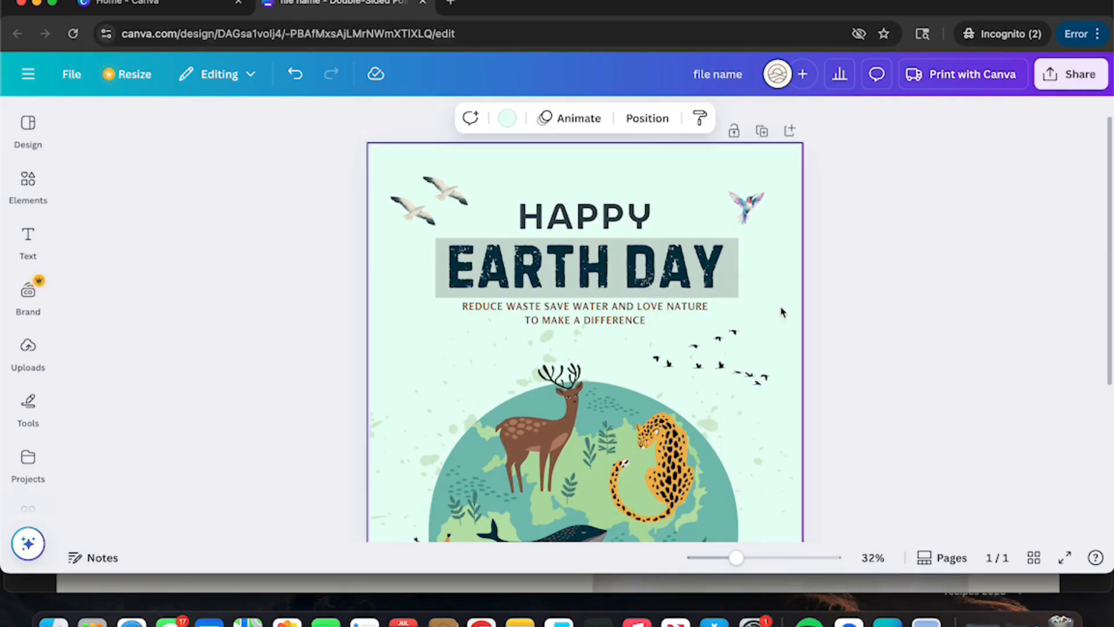
{"action": "left_click", "coordinate": [732, 372]}
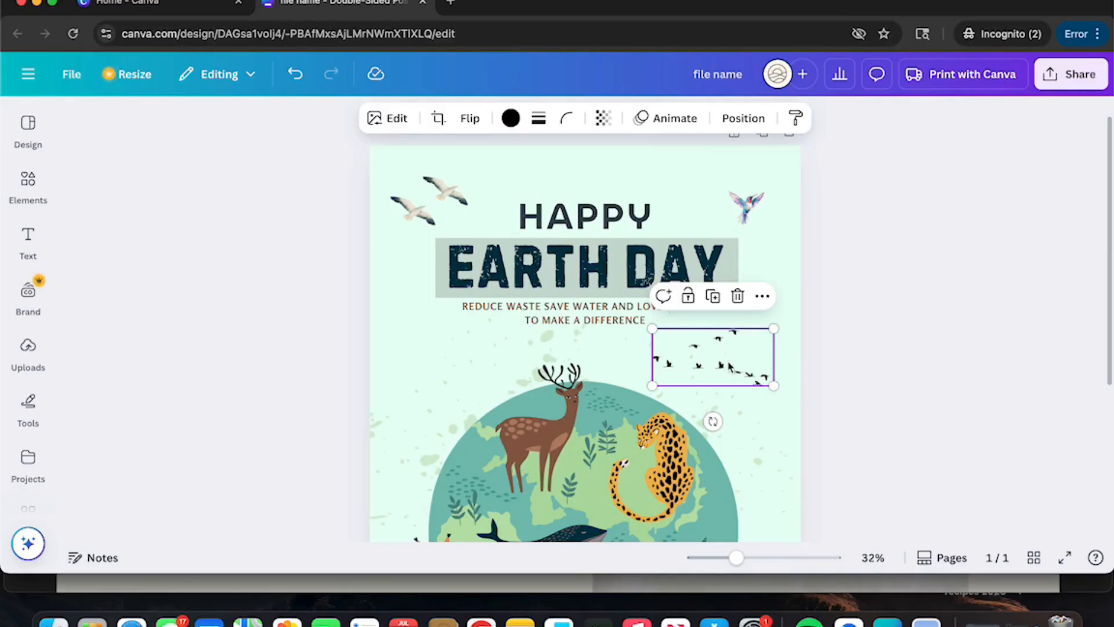
{"action": "left_click", "coordinate": [744, 119]}
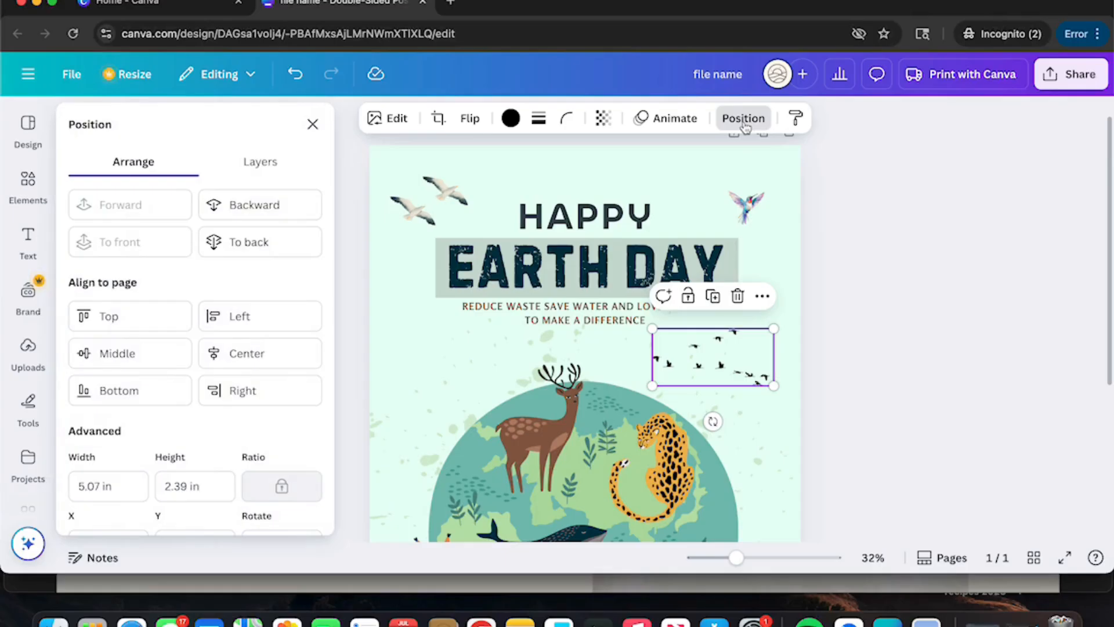
{"action": "left_click", "coordinate": [754, 235]}
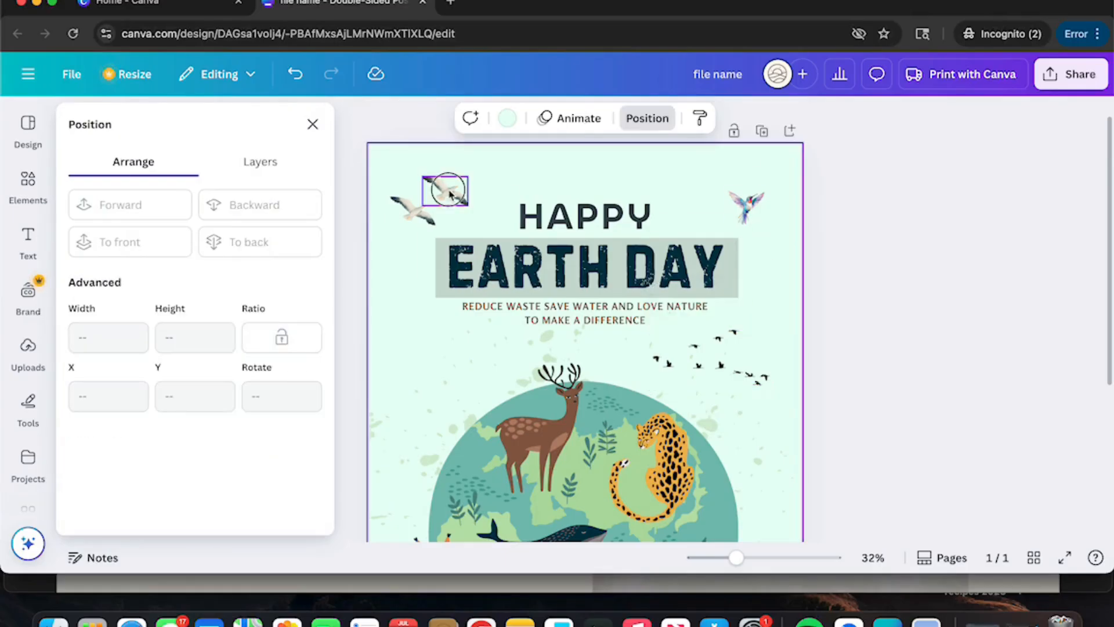
Step: Move the top-left seagull beside the right-hand flock and send it backward one layer
{"action": "left_click", "coordinate": [450, 193]}
{"action": "left_click_drag", "start_coordinate": [451, 194], "coordinate": [719, 364]}
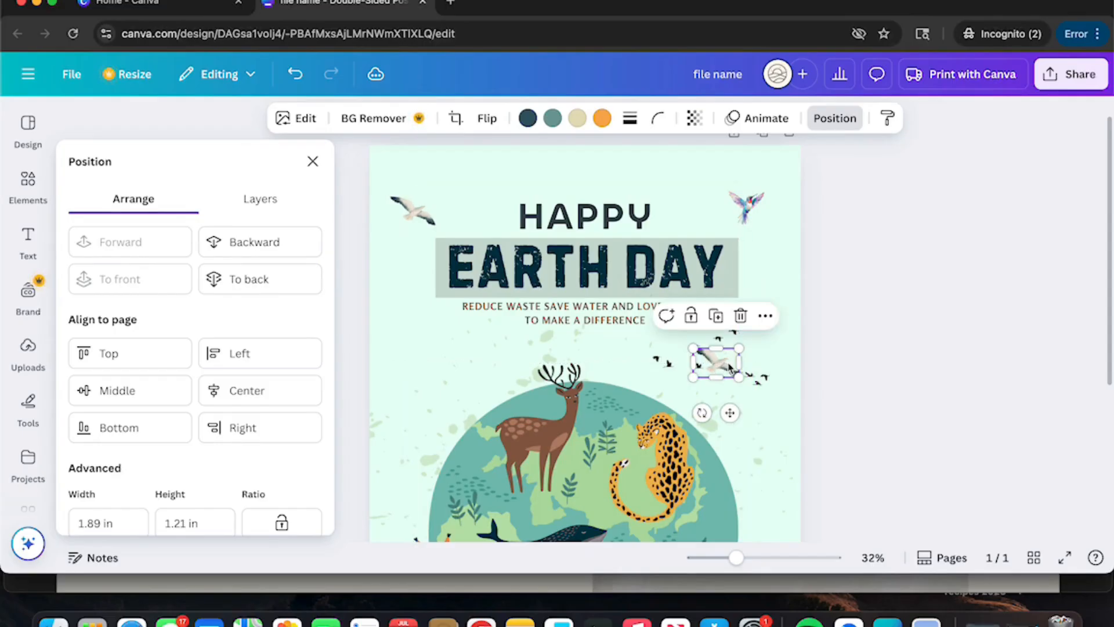
{"action": "left_click", "coordinate": [832, 119]}
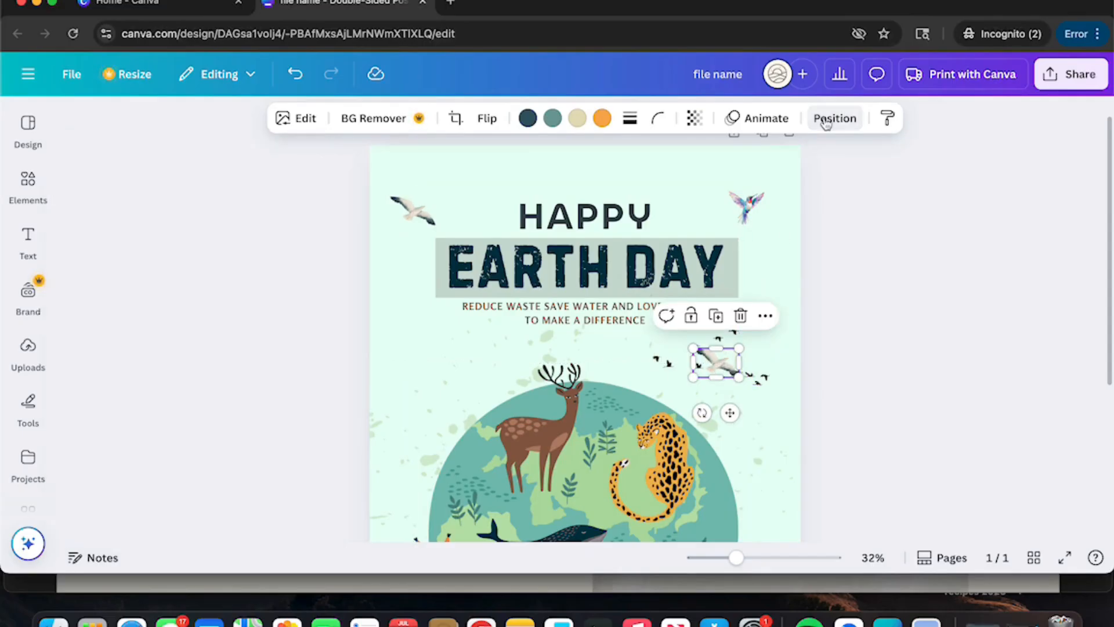
{"action": "left_click", "coordinate": [832, 118]}
{"action": "left_click", "coordinate": [282, 247]}
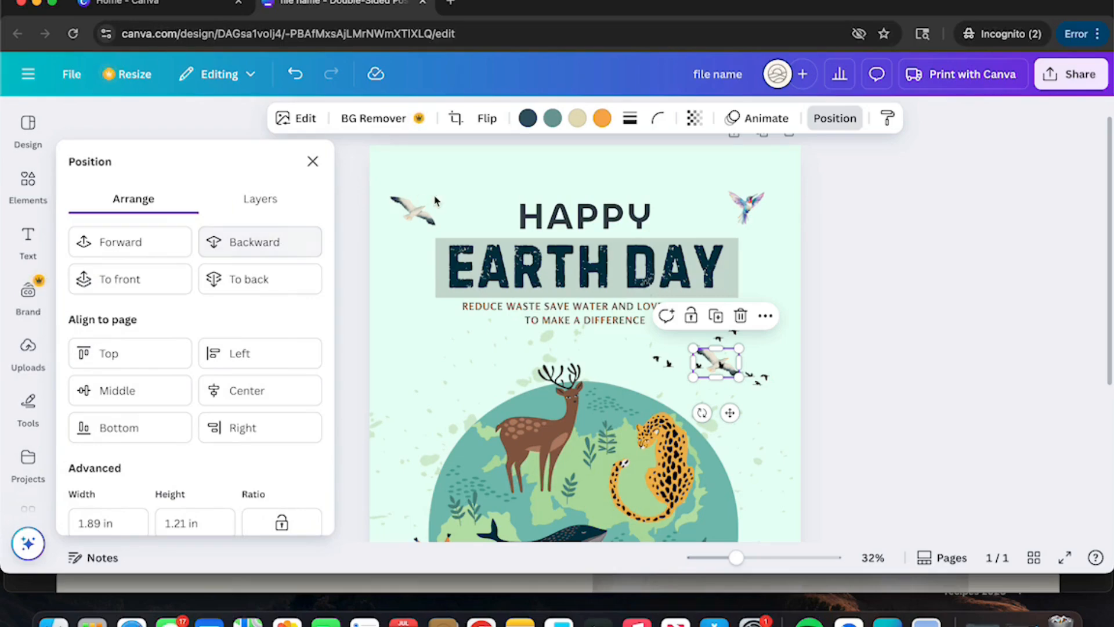
{"action": "left_click", "coordinate": [780, 273]}
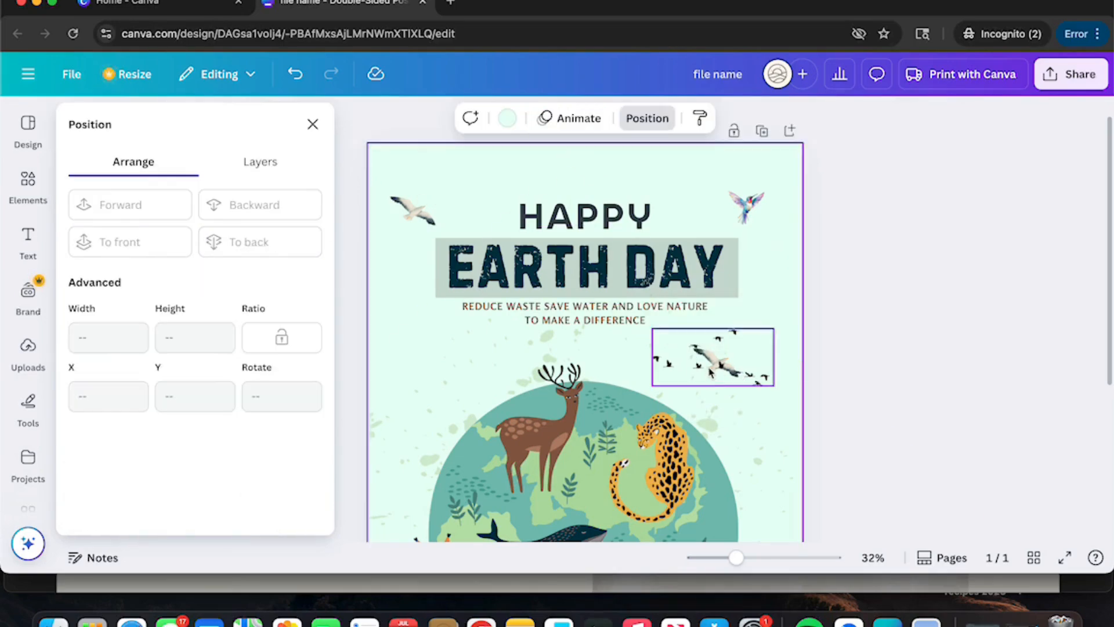
Step: Drag the bird flock up to the top-left beside HAPPY
{"action": "left_click_drag", "start_coordinate": [709, 371], "coordinate": [447, 204]}
{"action": "left_click", "coordinate": [595, 175]}
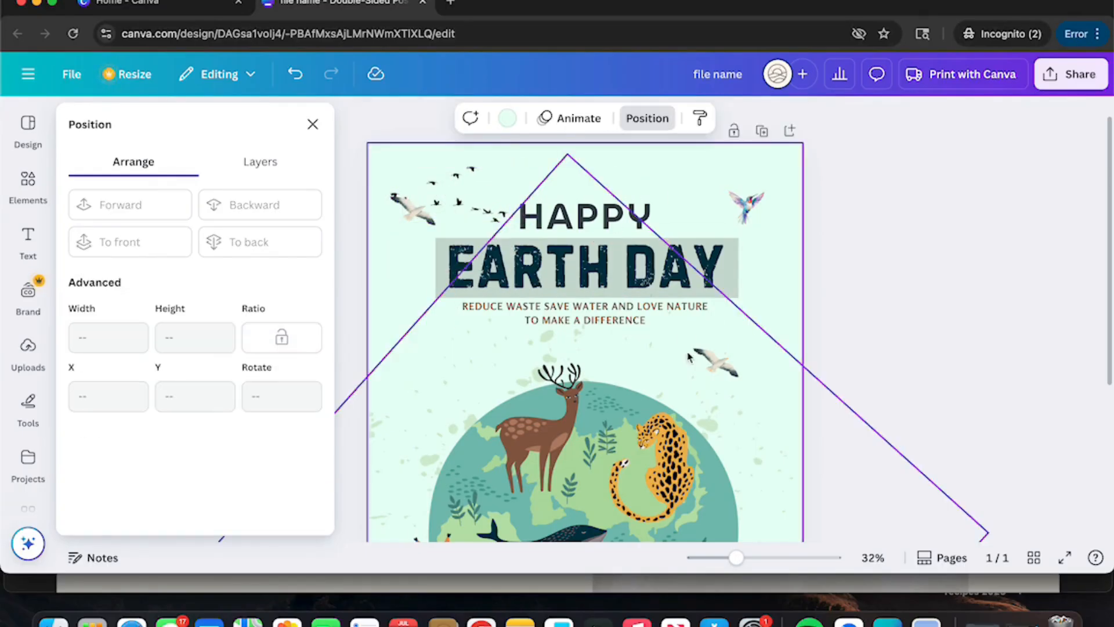
{"action": "left_click", "coordinate": [313, 125]}
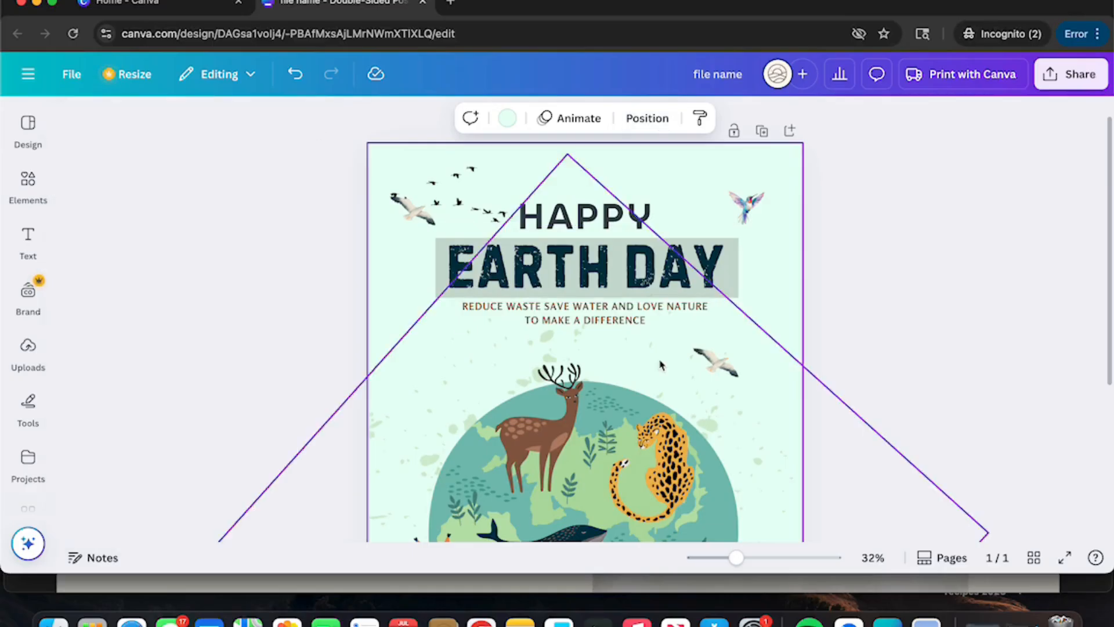
{"action": "scroll", "coordinate": [662, 364], "scroll_direction": "down", "scroll_amount": 5}
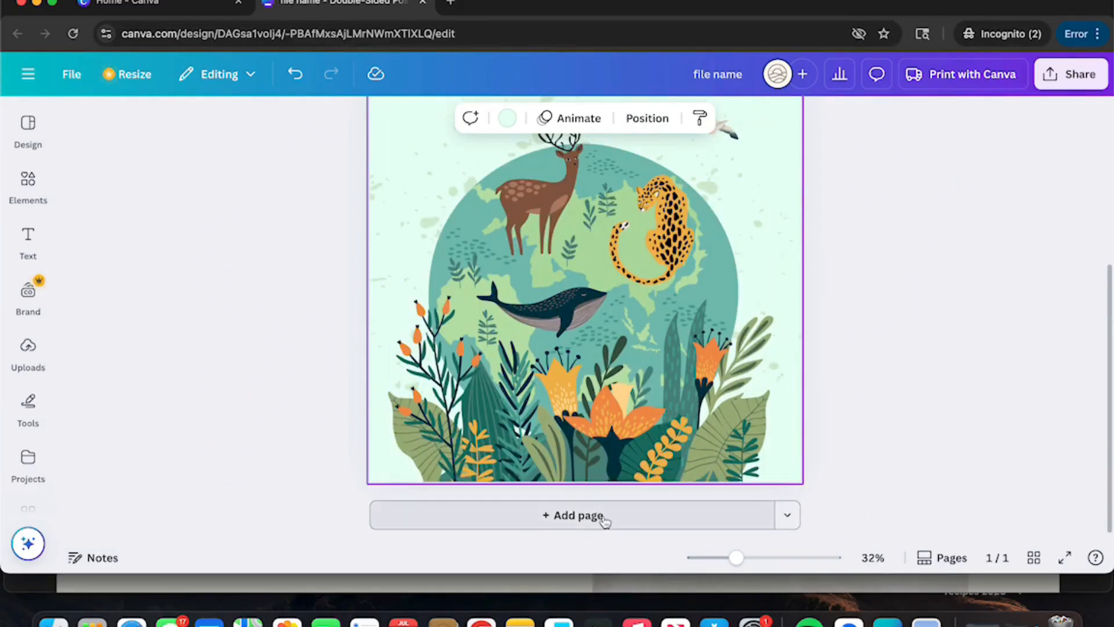
Step: Add a blank second page and search the templates for 'event'
{"action": "left_click", "coordinate": [603, 519]}
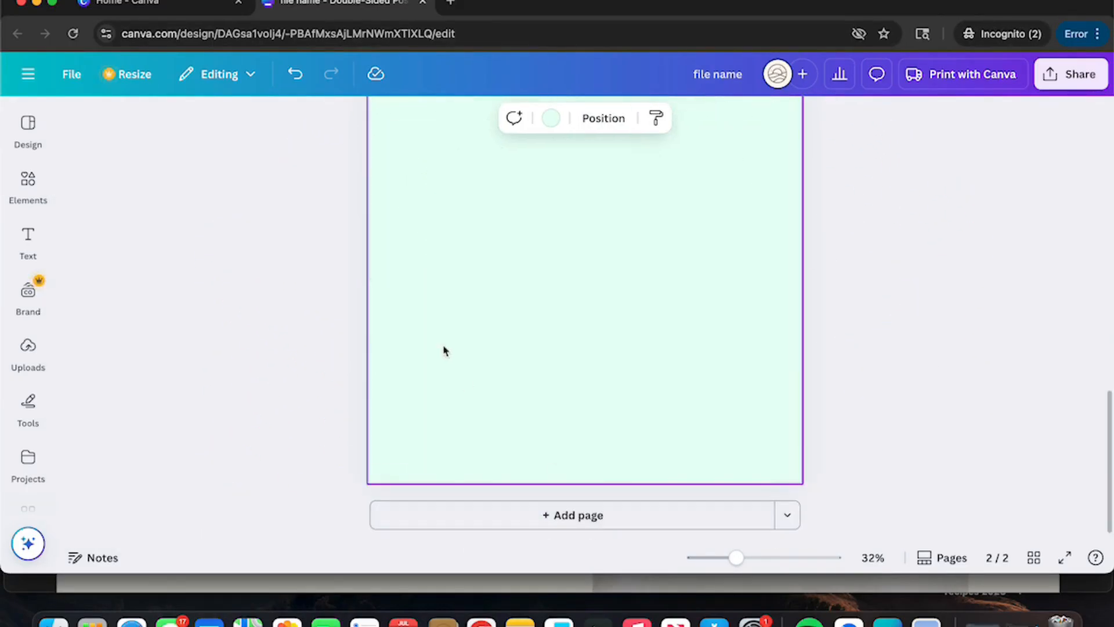
{"action": "left_click", "coordinate": [23, 128]}
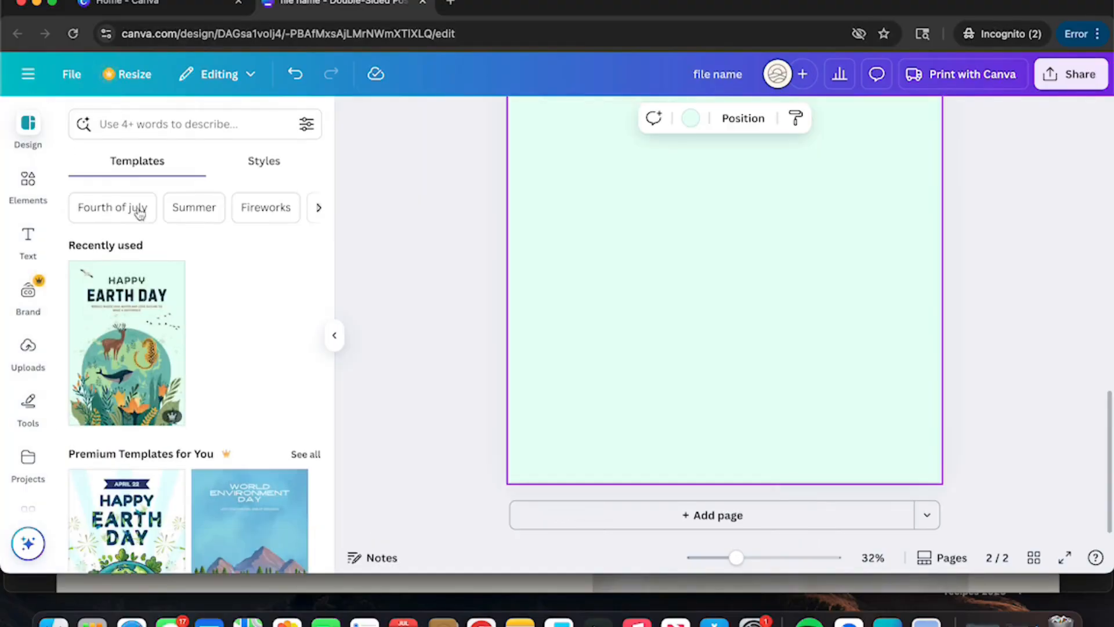
{"action": "left_click", "coordinate": [139, 122]}
{"action": "type", "text": "event"}
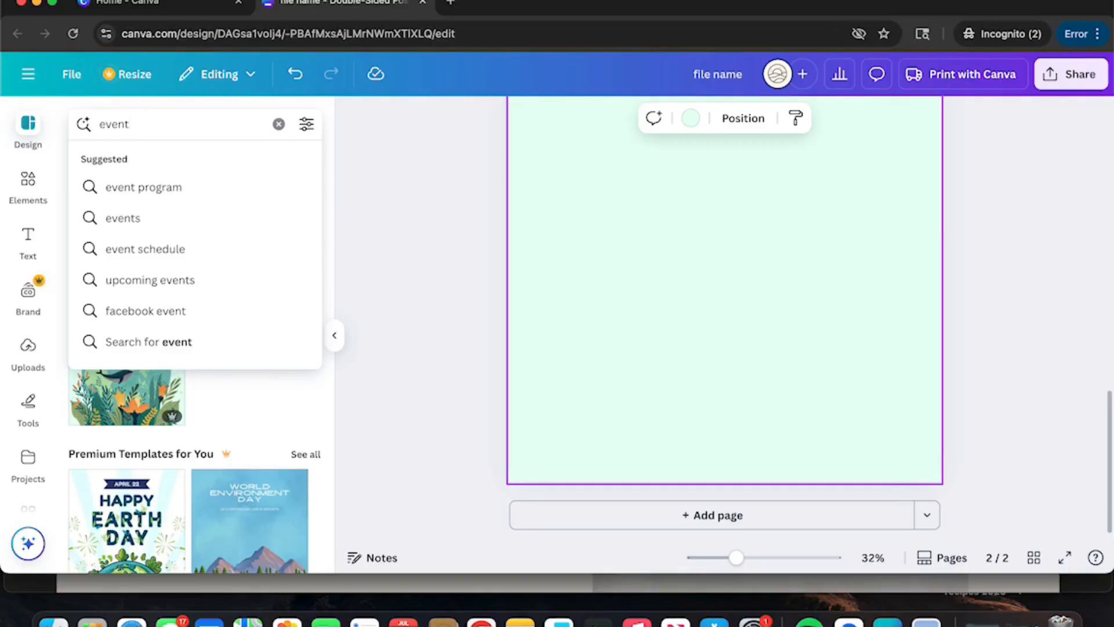
{"action": "left_click", "coordinate": [200, 252]}
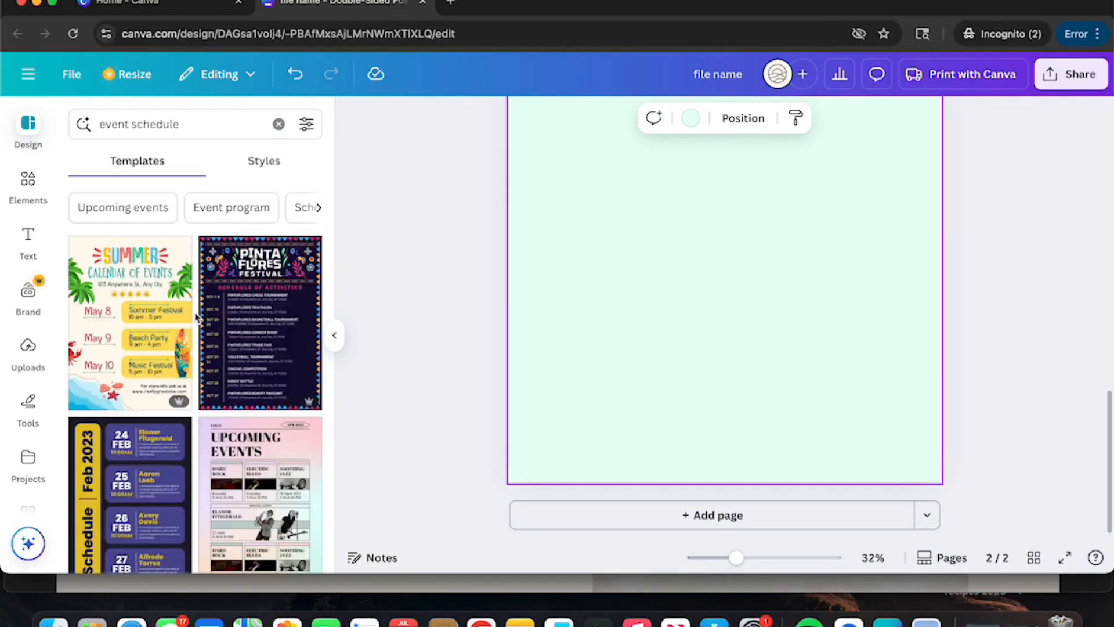
Step: Apply the Feb 2023 event schedule template to page 2
{"action": "scroll", "coordinate": [196, 317], "scroll_direction": "down", "scroll_amount": 3}
{"action": "scroll", "coordinate": [141, 341], "scroll_direction": "down", "scroll_amount": 3}
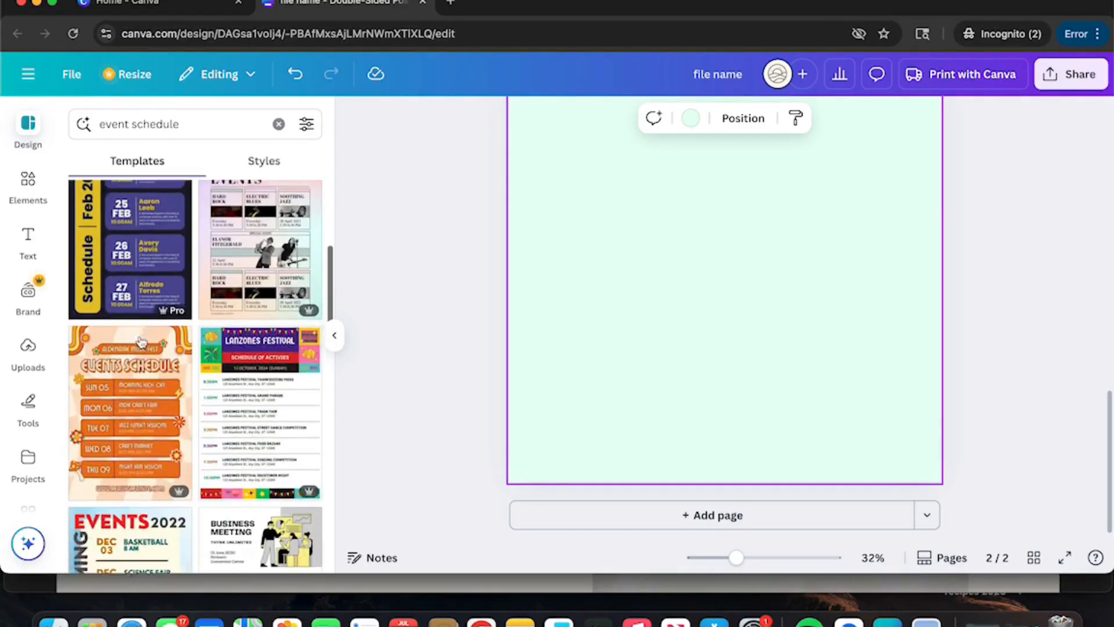
{"action": "scroll", "coordinate": [141, 342], "scroll_direction": "down", "scroll_amount": 5}
{"action": "scroll", "coordinate": [141, 346], "scroll_direction": "up", "scroll_amount": 10}
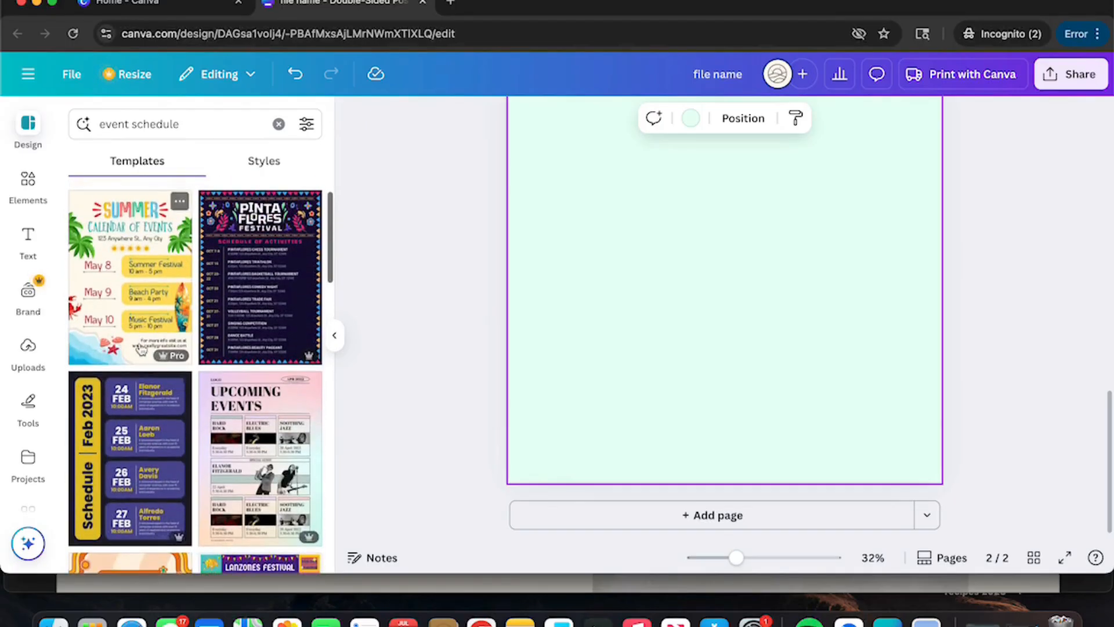
{"action": "left_click", "coordinate": [145, 439]}
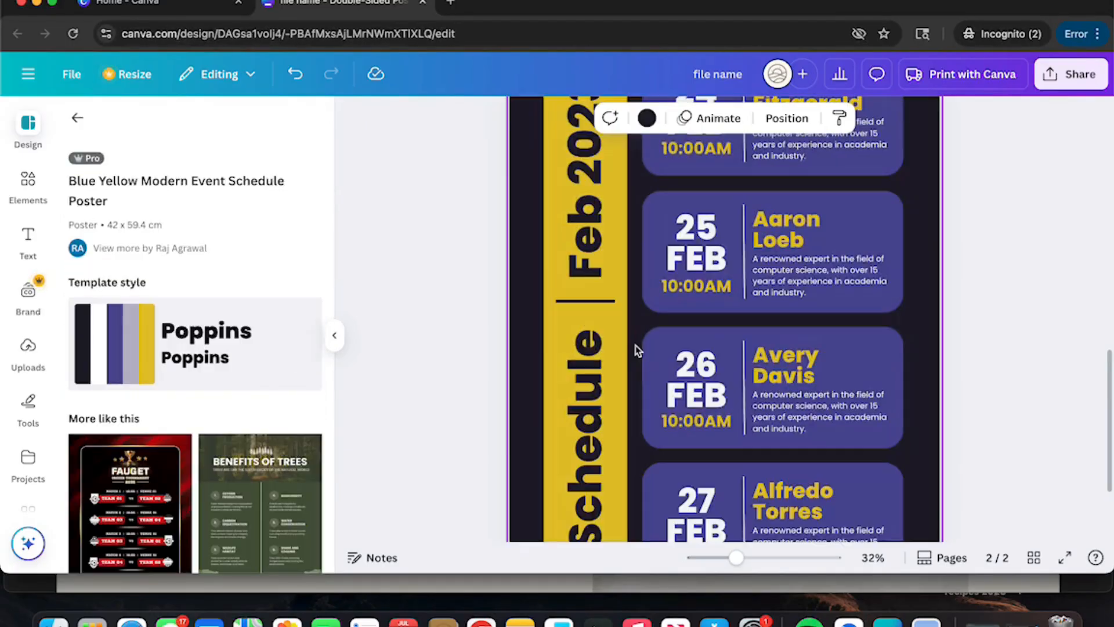
{"action": "scroll", "coordinate": [537, 290], "scroll_direction": "up", "scroll_amount": 8}
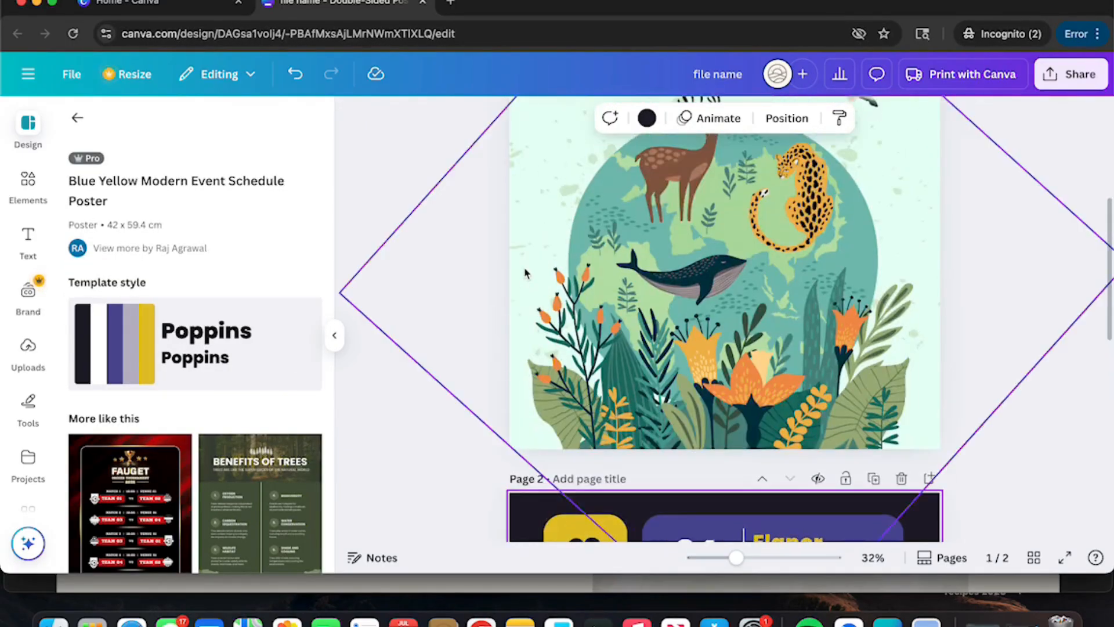
{"action": "scroll", "coordinate": [524, 273], "scroll_direction": "down", "scroll_amount": 8}
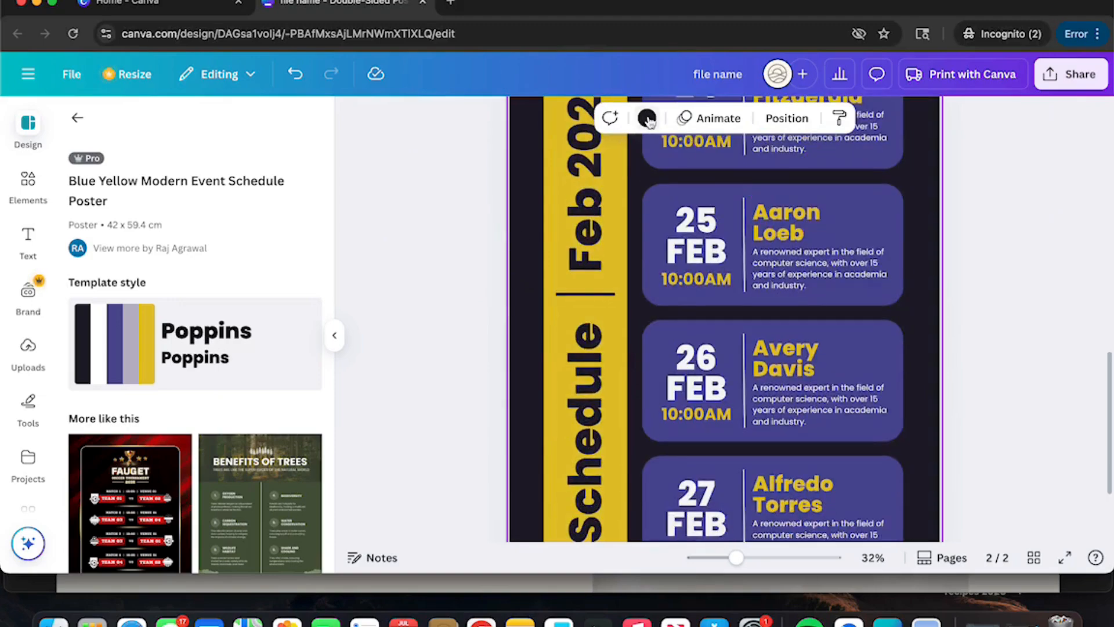
Step: Make page 2's background light mint green and its yellow vertical bar pastel lavender
{"action": "left_click", "coordinate": [648, 119]}
{"action": "left_click", "coordinate": [261, 278]}
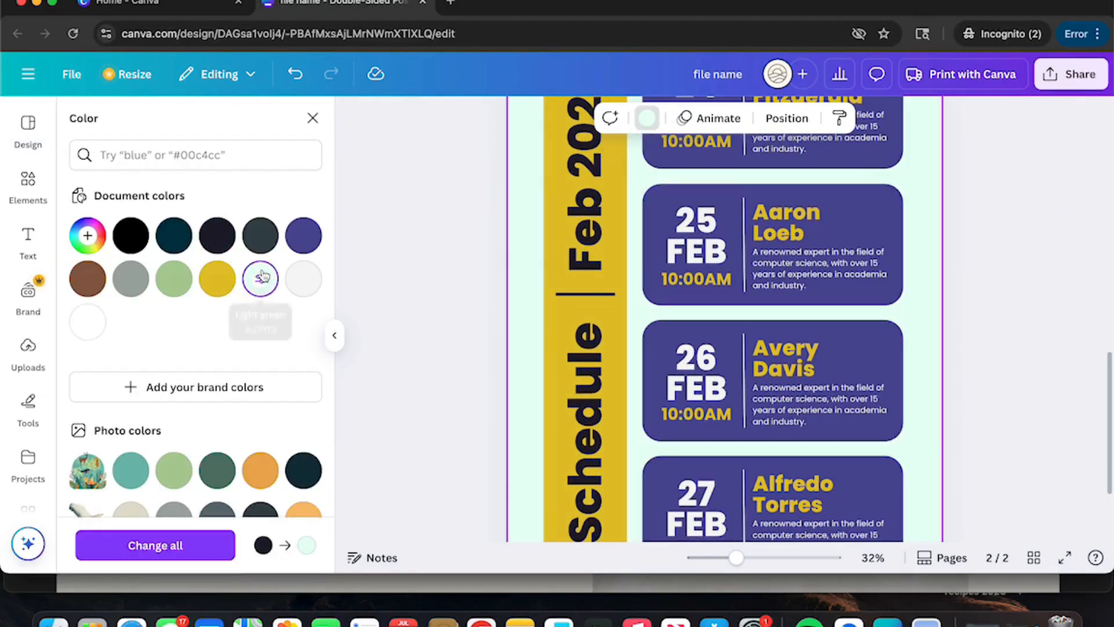
{"action": "left_click", "coordinate": [546, 191]}
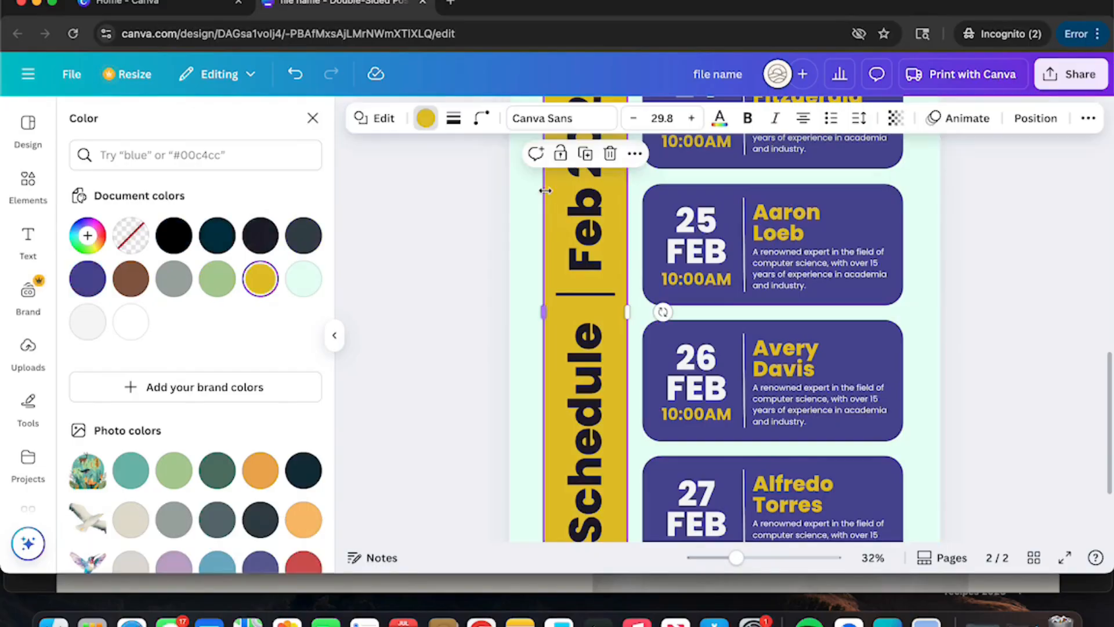
{"action": "scroll", "coordinate": [221, 383], "scroll_direction": "down", "scroll_amount": 3}
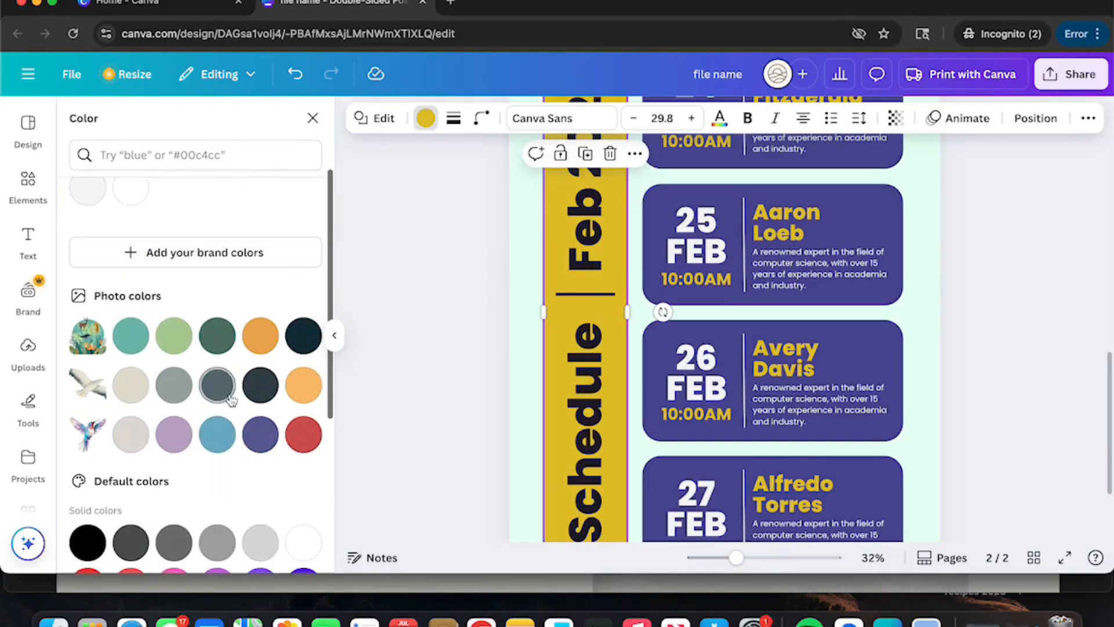
{"action": "left_click", "coordinate": [173, 435]}
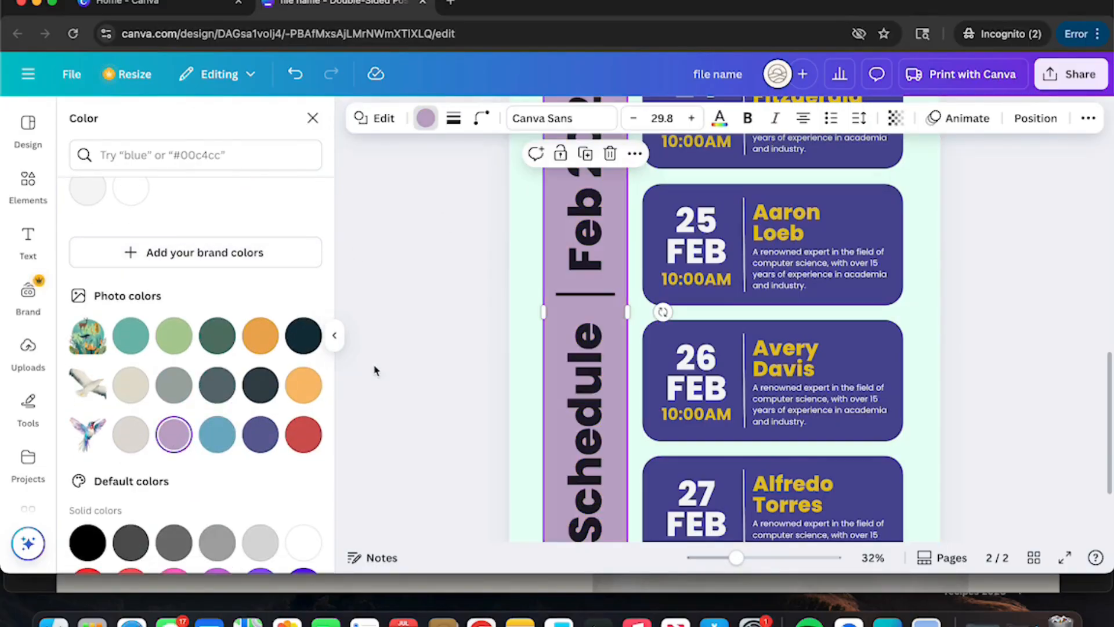
{"action": "left_click", "coordinate": [976, 243]}
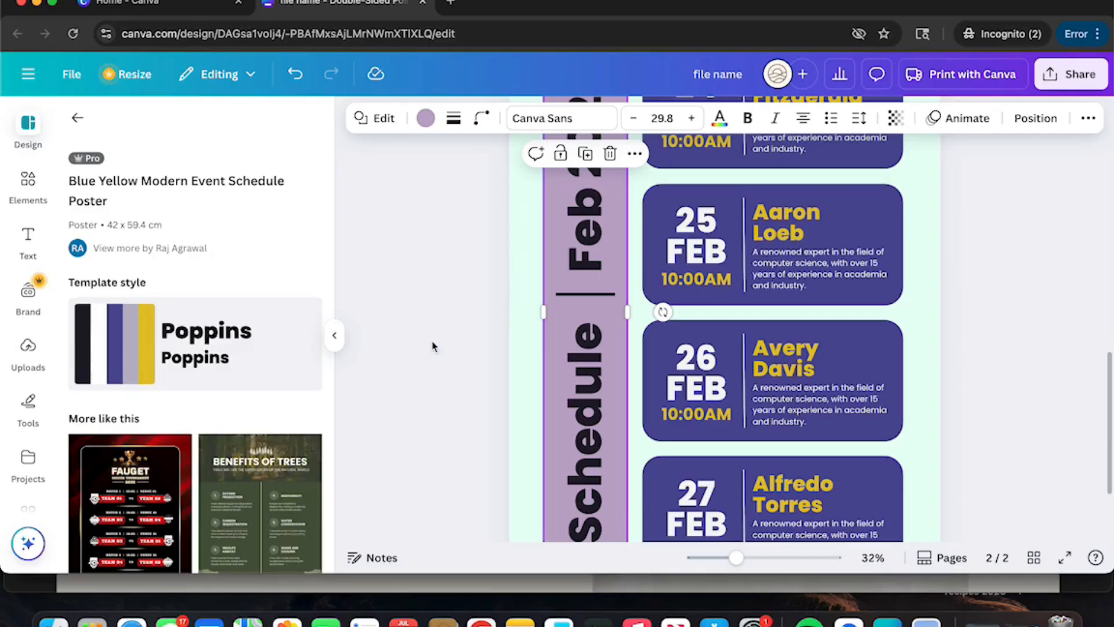
{"action": "left_click", "coordinate": [337, 337]}
{"action": "scroll", "coordinate": [500, 302], "scroll_direction": "up", "scroll_amount": 10}
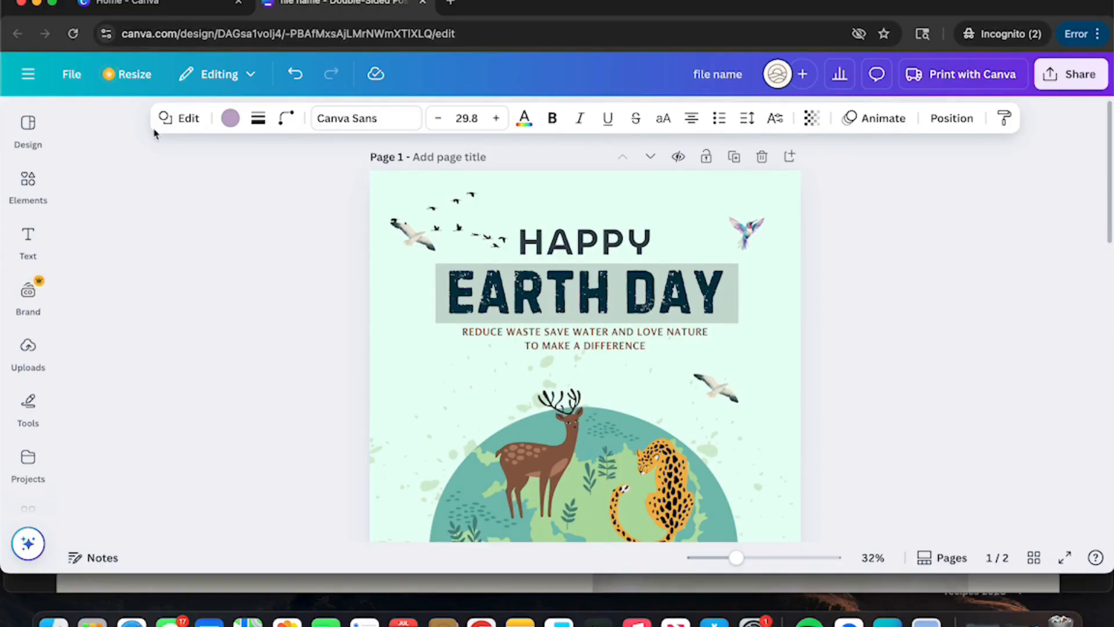
Step: On the front page, browse the Elements and Text panels, then bring up Share options
{"action": "left_click", "coordinate": [28, 184]}
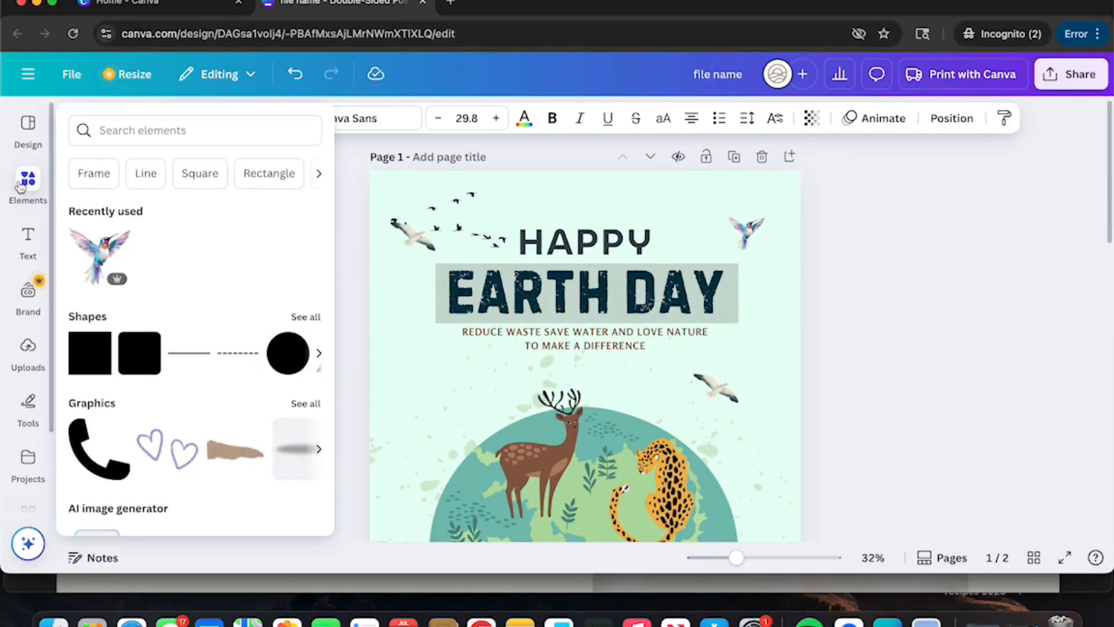
{"action": "left_click", "coordinate": [27, 238]}
{"action": "left_click", "coordinate": [482, 228]}
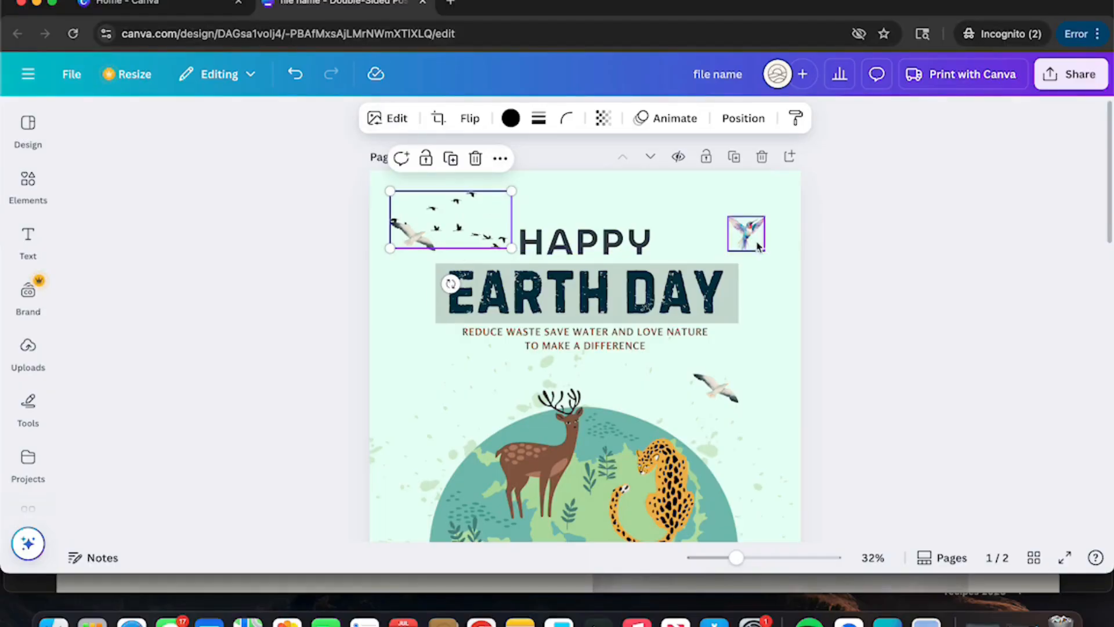
{"action": "left_click", "coordinate": [769, 270]}
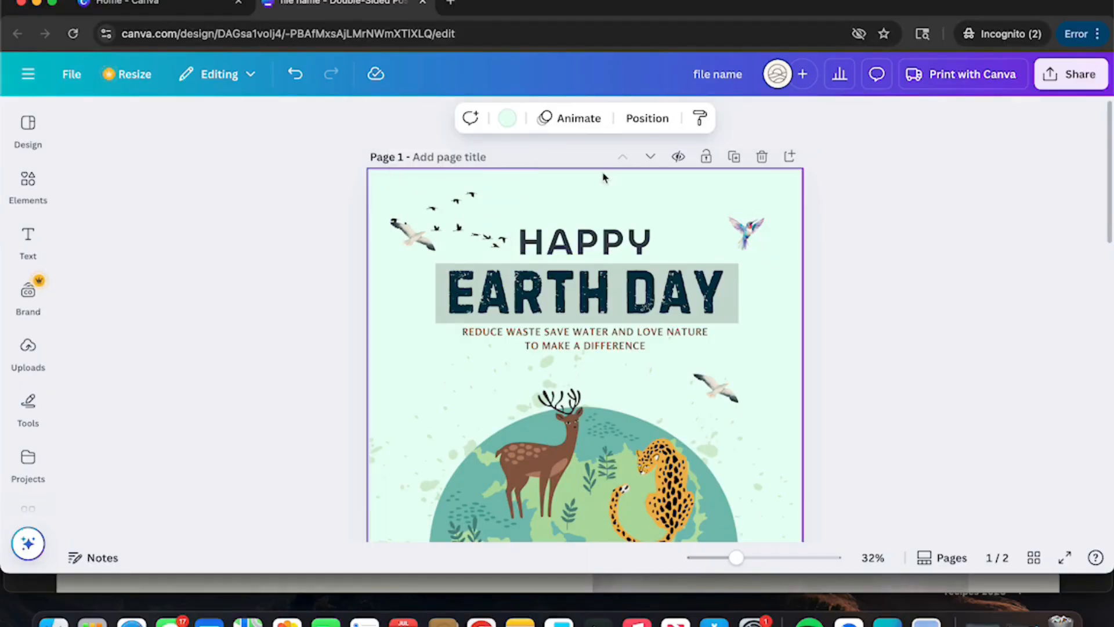
{"action": "left_click", "coordinate": [1070, 87]}
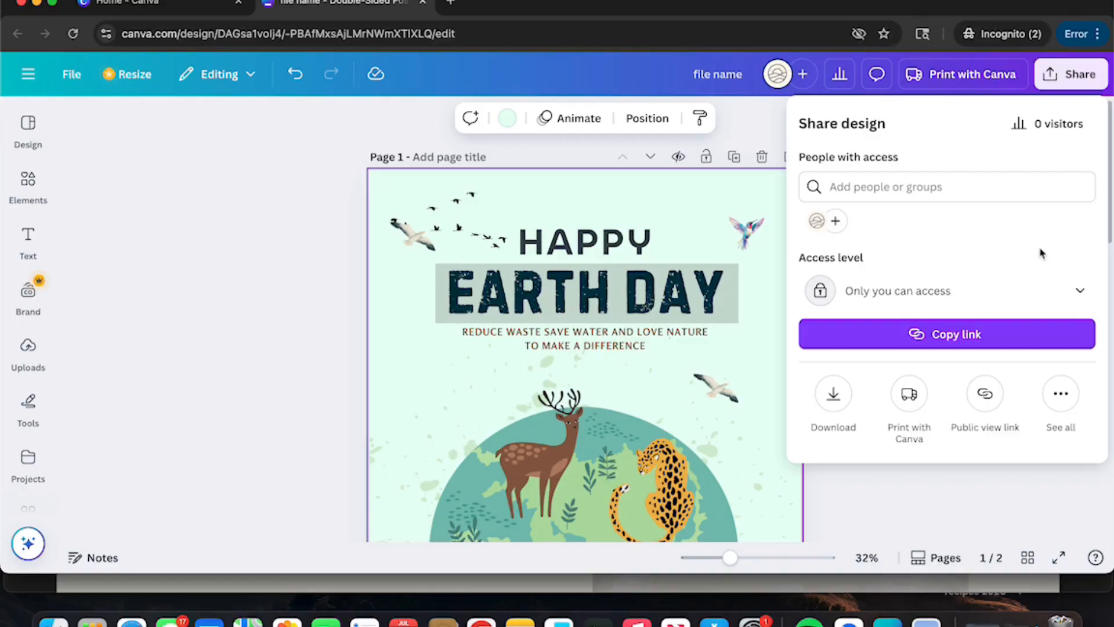
Step: Keep access limited to only me, then bring up Download settings showing PNG, pages 1–2
{"action": "left_click", "coordinate": [1063, 284]}
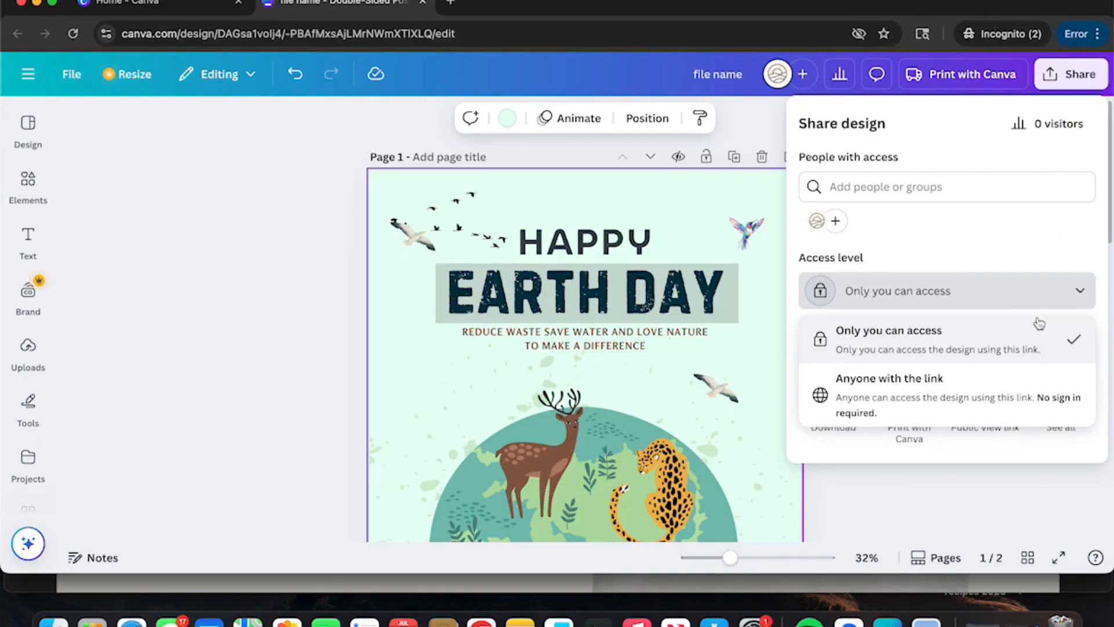
{"action": "left_click", "coordinate": [1054, 236]}
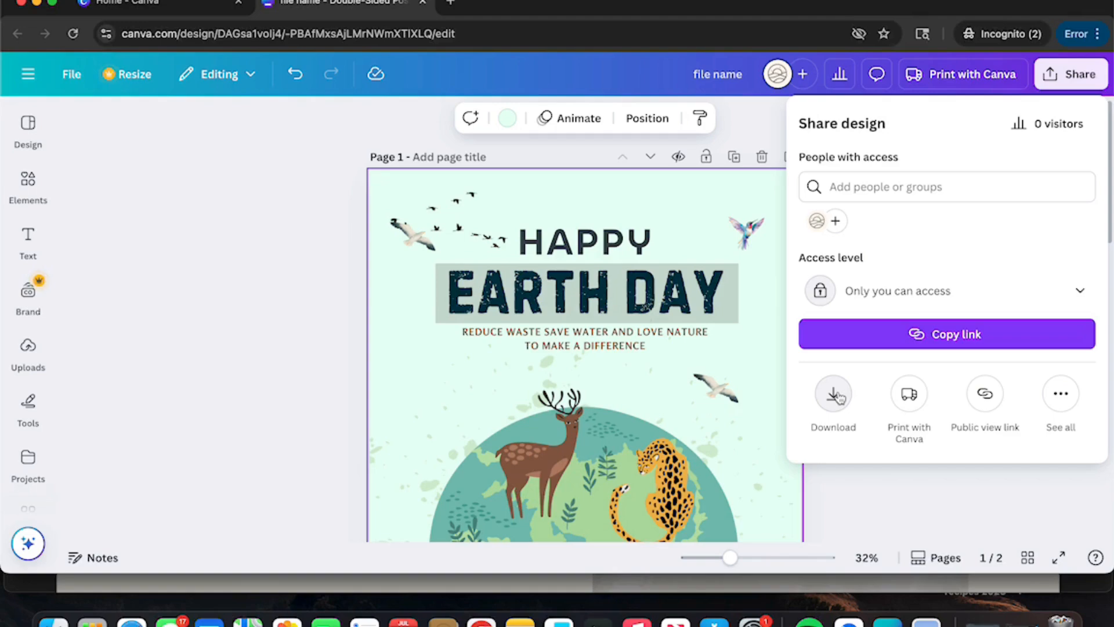
{"action": "left_click", "coordinate": [766, 118]}
{"action": "left_click", "coordinate": [1068, 73]}
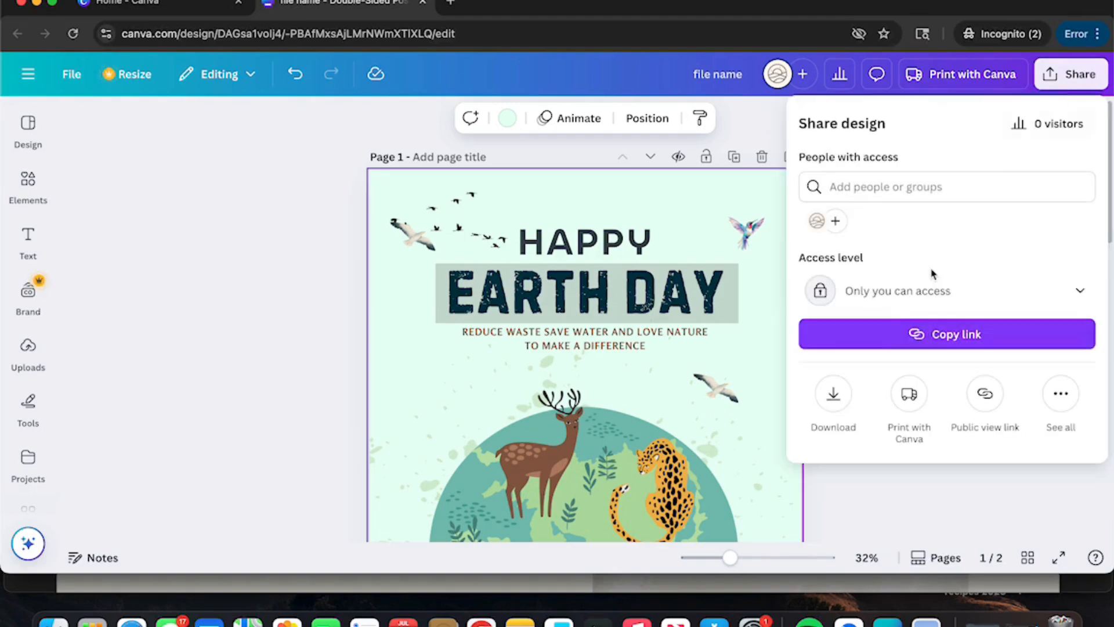
{"action": "left_click", "coordinate": [834, 393]}
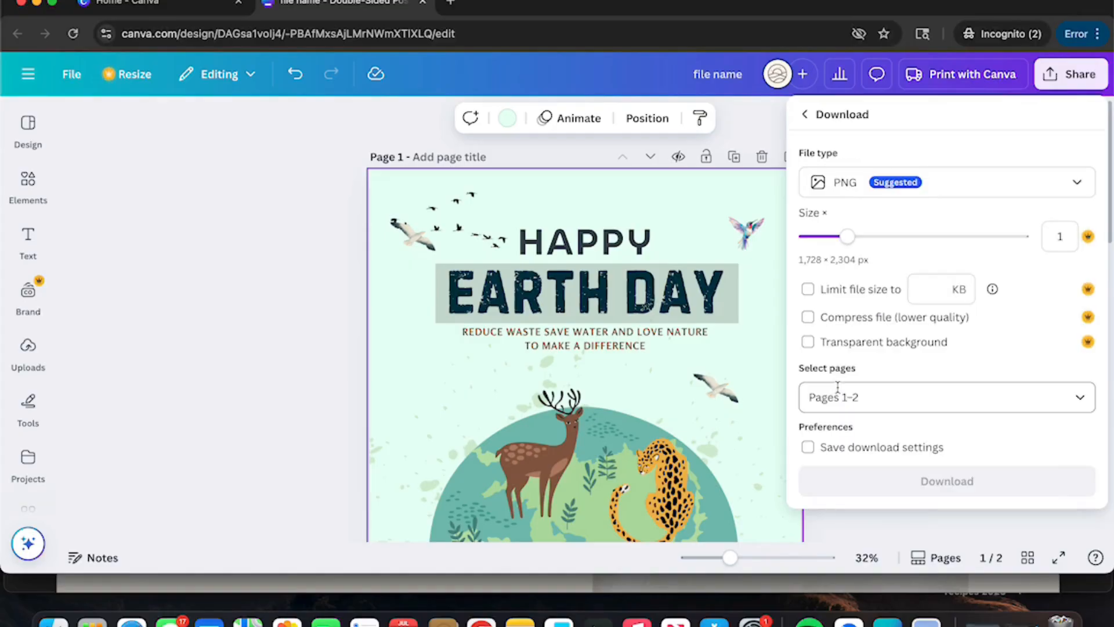
Step: Set the download to PDF Standard with page 2 unchecked, close it, and return to Share
{"action": "left_click", "coordinate": [1013, 188]}
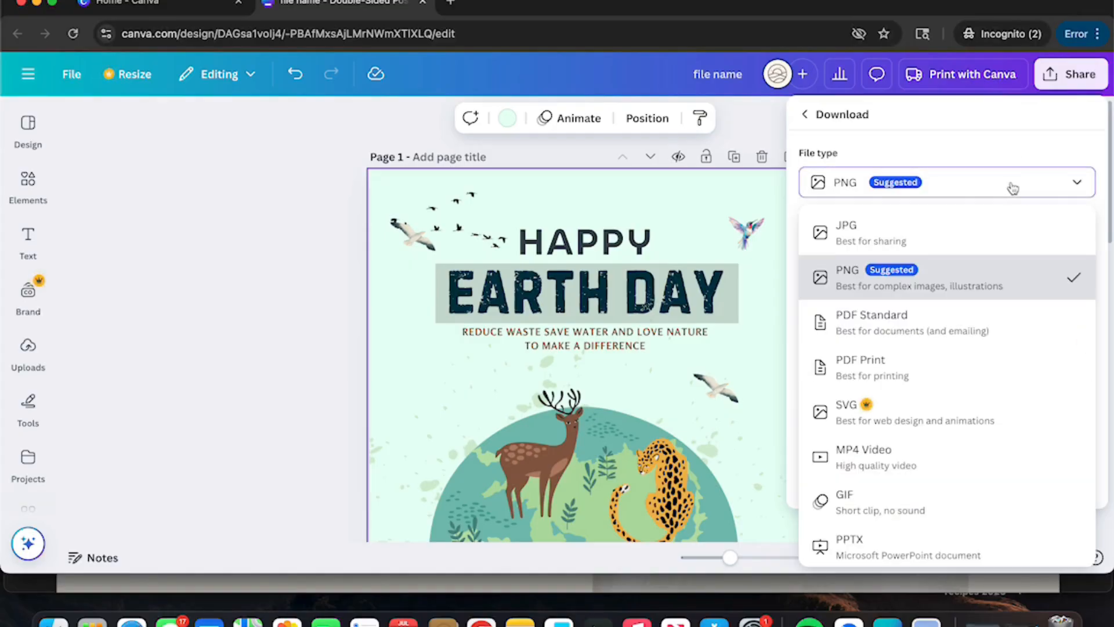
{"action": "left_click", "coordinate": [995, 327]}
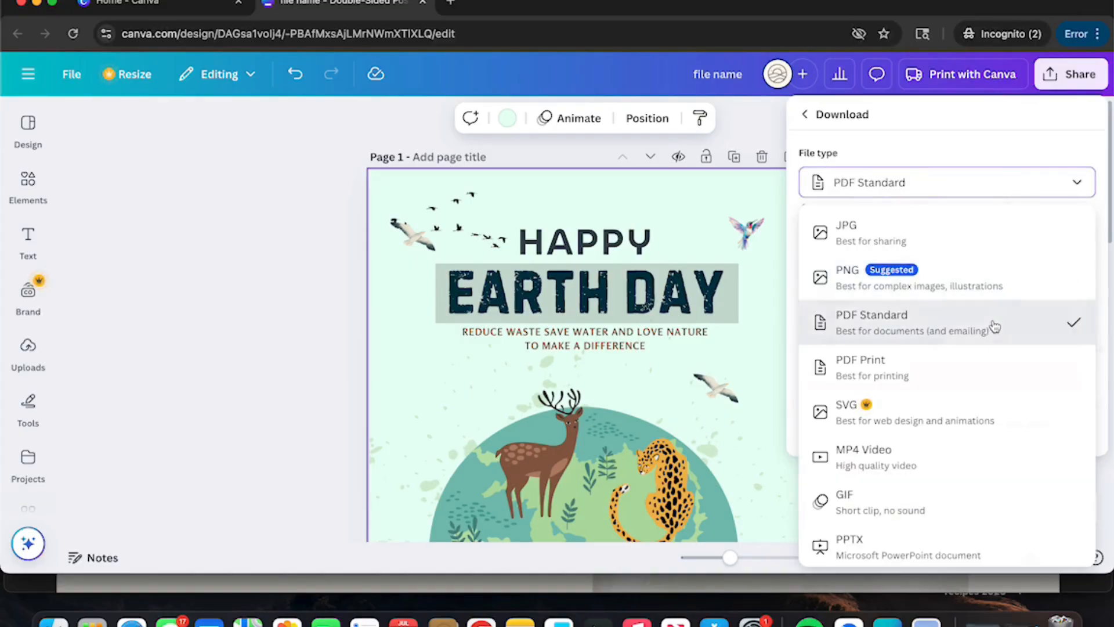
{"action": "left_click", "coordinate": [1079, 293]}
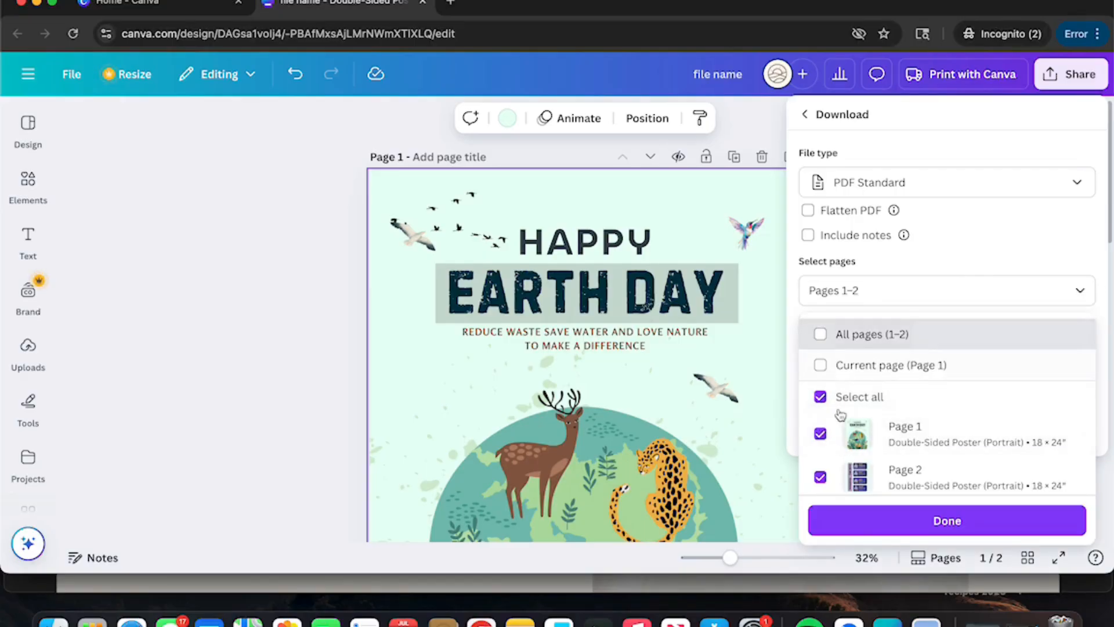
{"action": "scroll", "coordinate": [821, 487], "scroll_direction": "down", "scroll_amount": 1}
{"action": "left_click", "coordinate": [821, 473]}
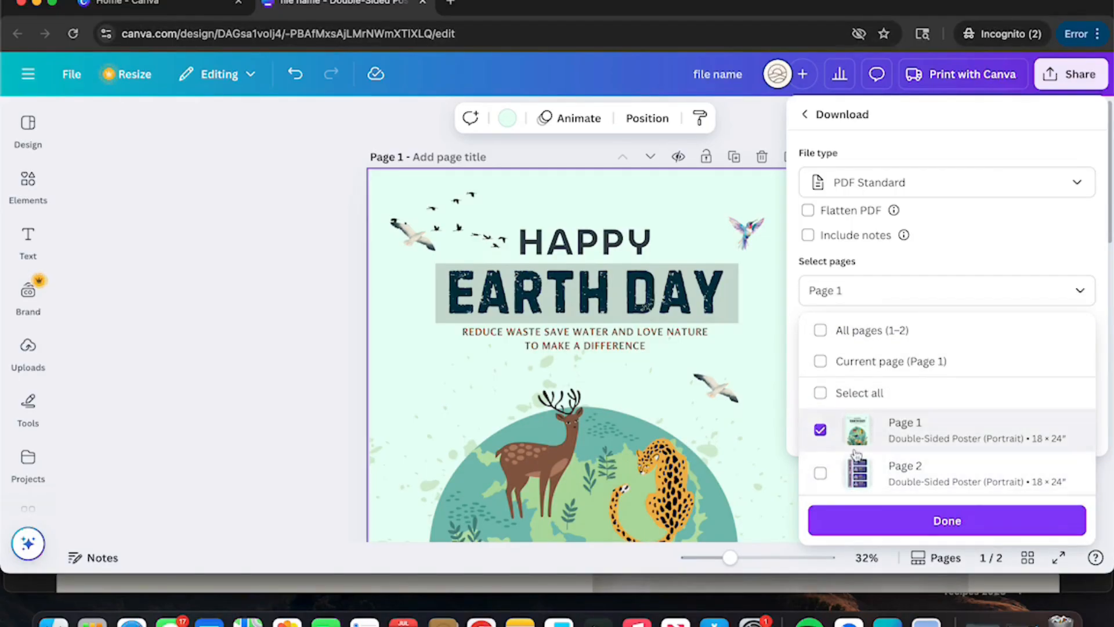
{"action": "left_click", "coordinate": [911, 523]}
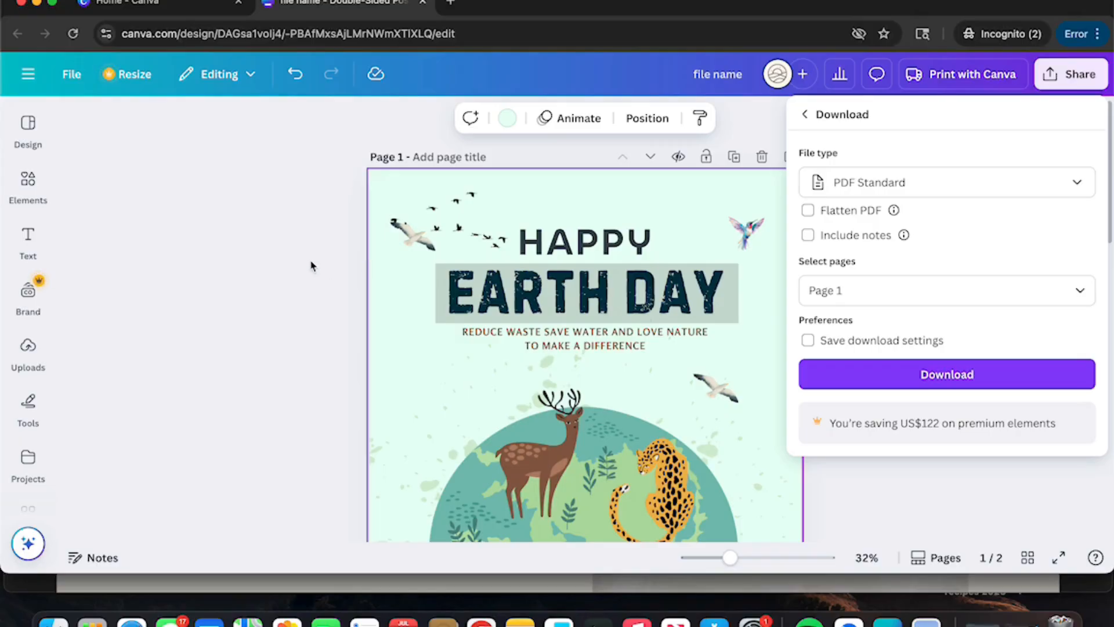
{"action": "left_click", "coordinate": [917, 480]}
{"action": "left_click", "coordinate": [1061, 75]}
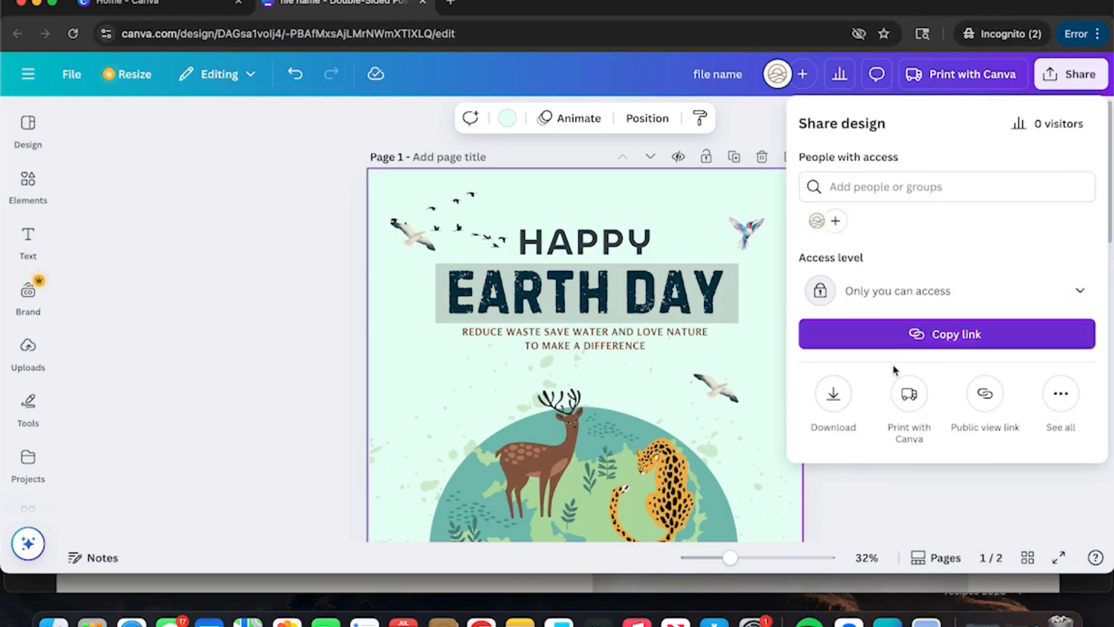
Step: Configure a Print with Canva order of one medium 18 × 24 in double-sided poster, then close it
{"action": "left_click", "coordinate": [909, 395]}
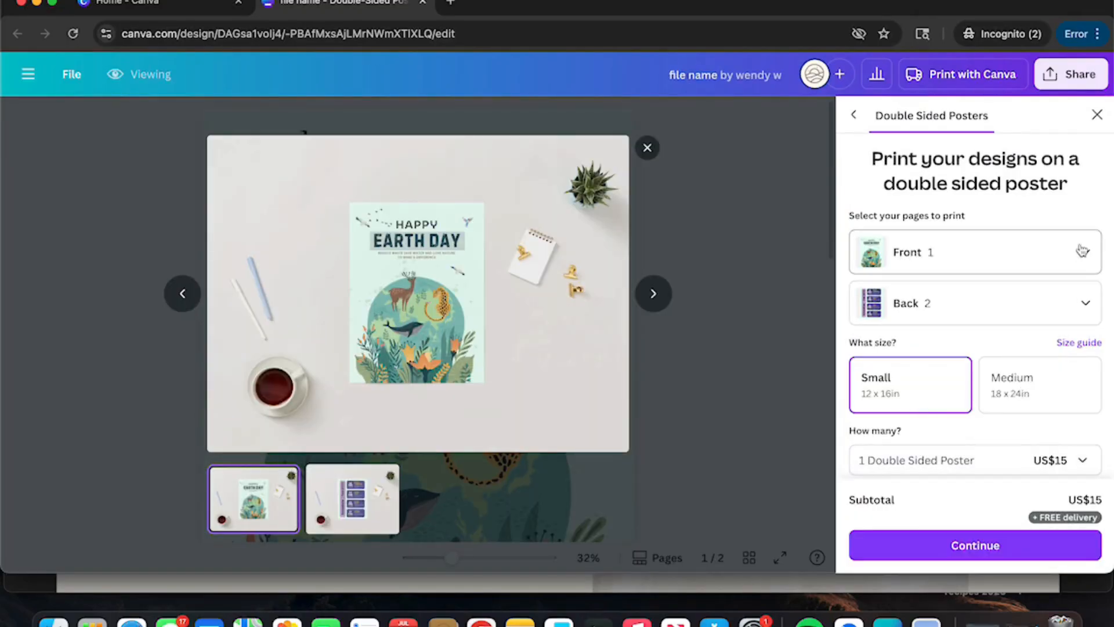
{"action": "scroll", "coordinate": [1066, 331], "scroll_direction": "down", "scroll_amount": 4}
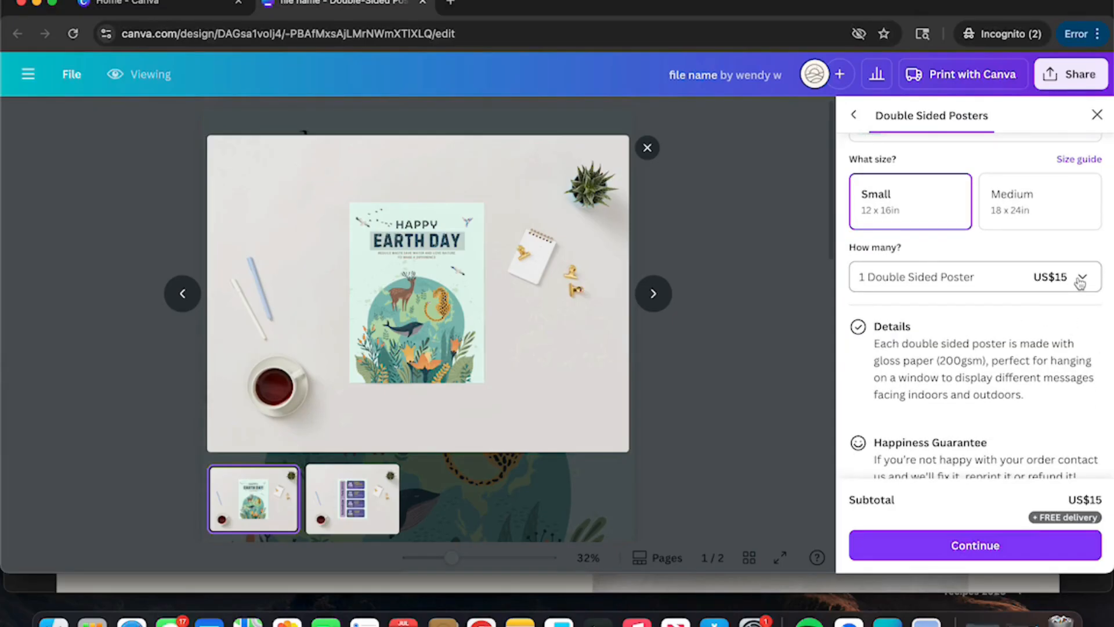
{"action": "left_click", "coordinate": [1080, 283]}
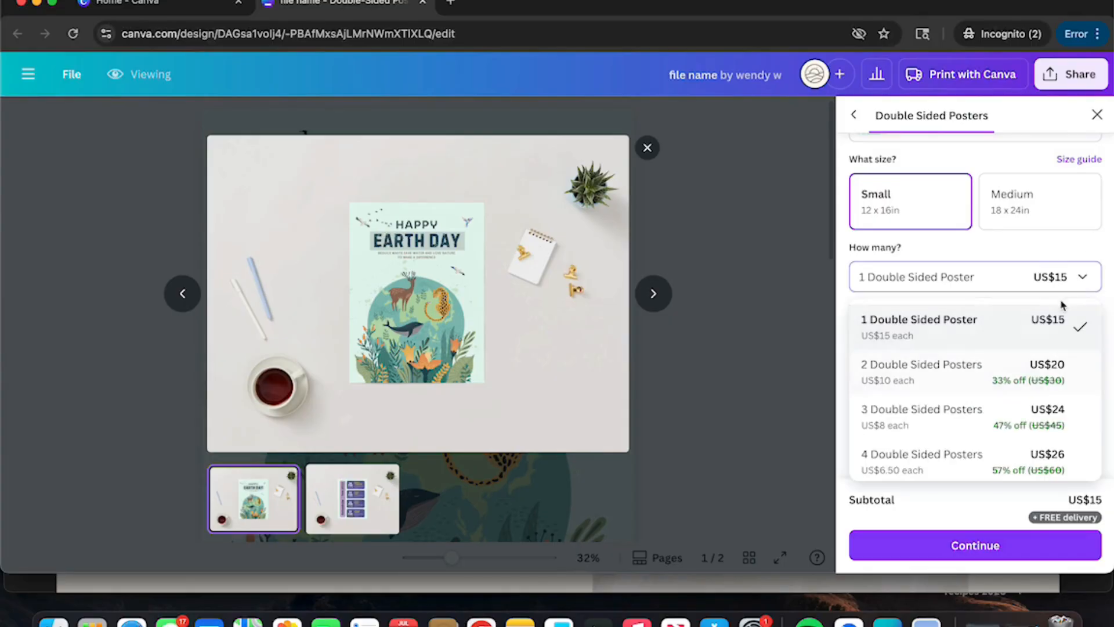
{"action": "left_click", "coordinate": [1076, 280]}
{"action": "left_click", "coordinate": [1055, 212]}
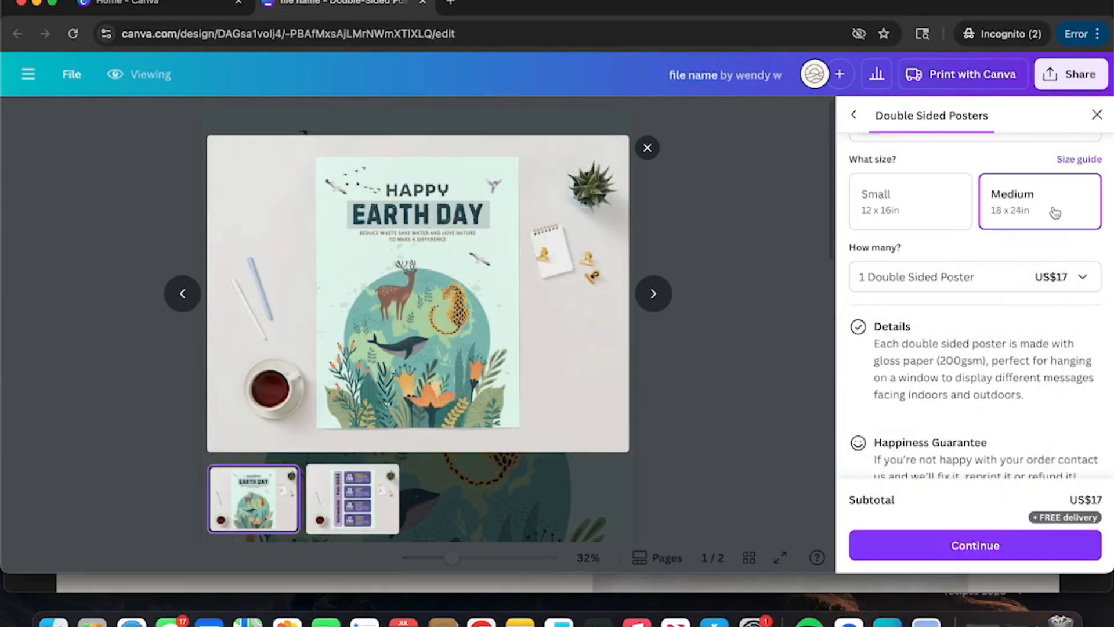
{"action": "scroll", "coordinate": [1071, 277], "scroll_direction": "down", "scroll_amount": 1}
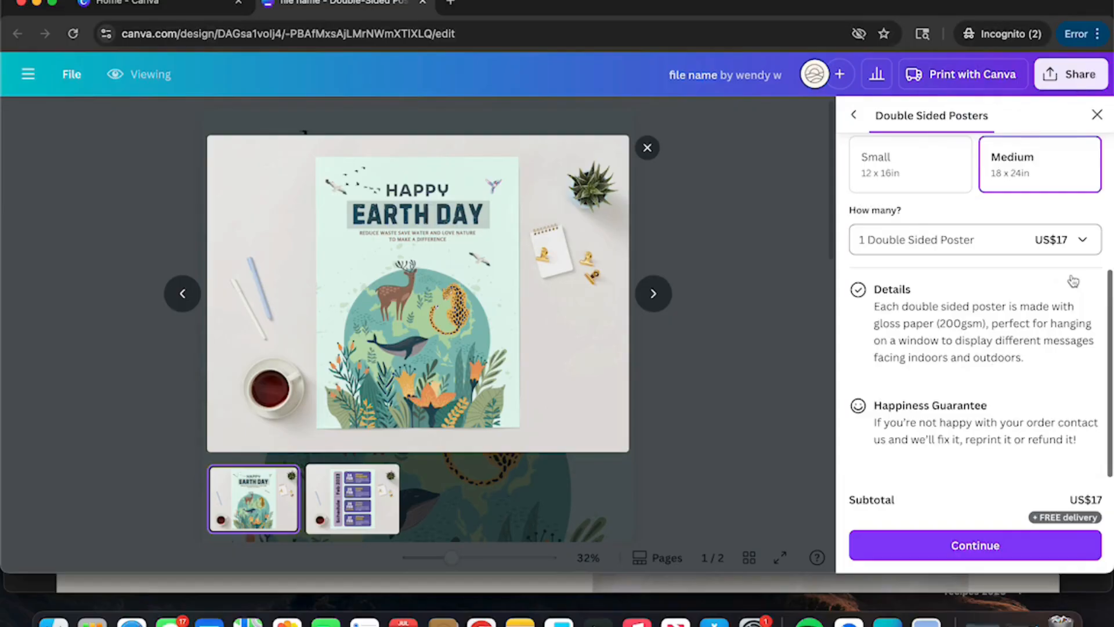
{"action": "scroll", "coordinate": [1071, 276], "scroll_direction": "up", "scroll_amount": 5}
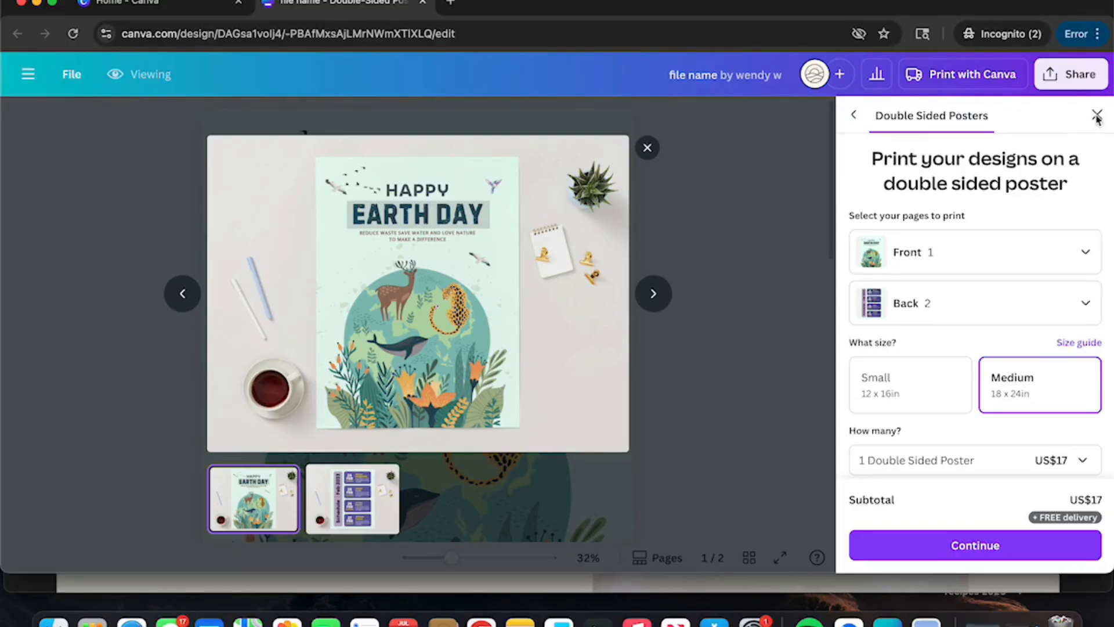
{"action": "left_click", "coordinate": [1097, 114]}
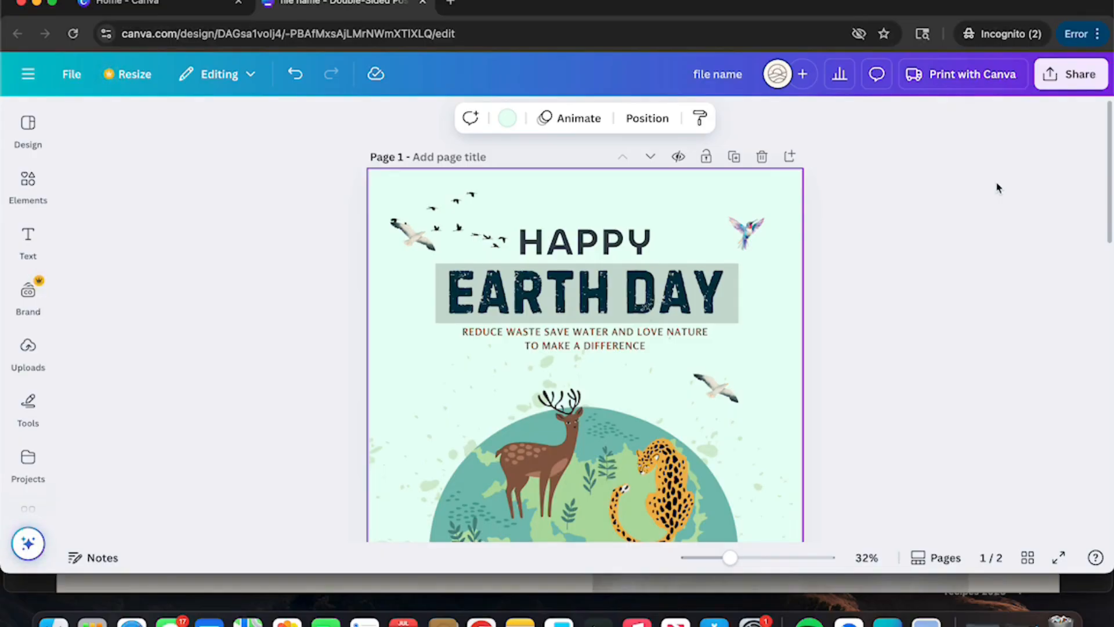
{"action": "scroll", "coordinate": [888, 221], "scroll_direction": "down", "scroll_amount": 5}
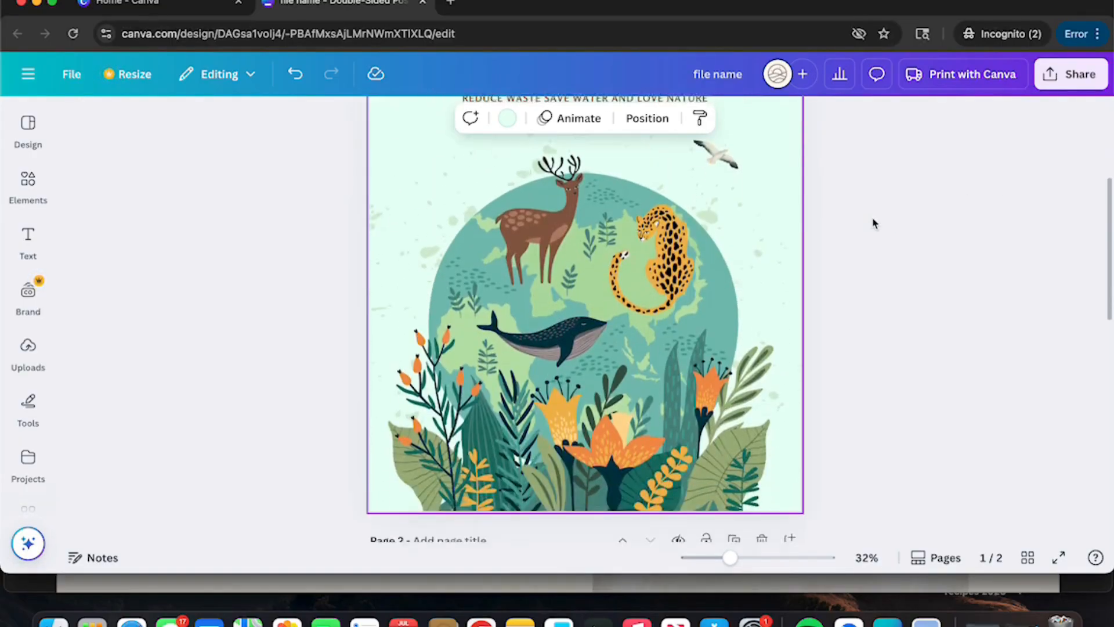
{"action": "scroll", "coordinate": [874, 224], "scroll_direction": "up", "scroll_amount": 5}
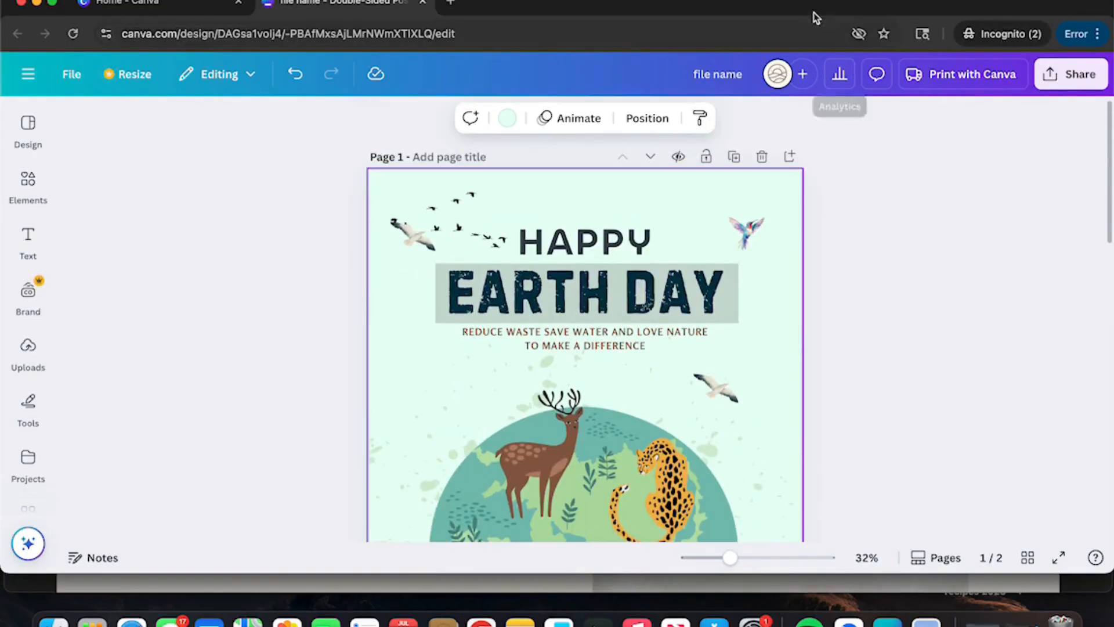